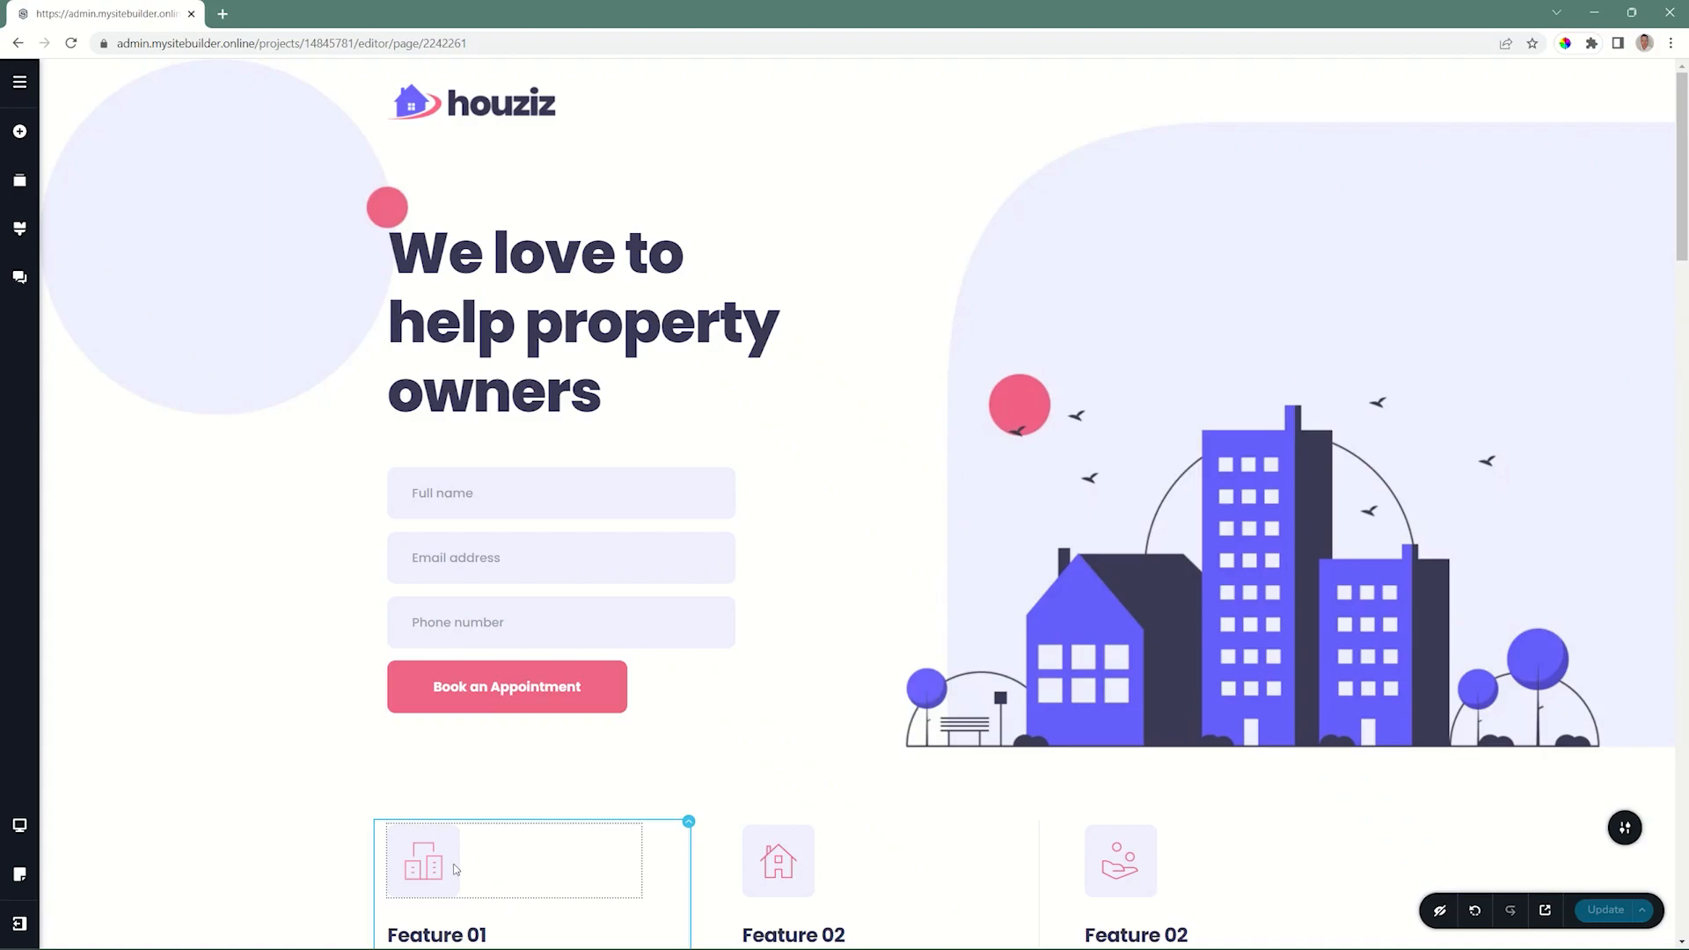
- Open the site's translation settings within the project settings
left_click(21, 83)
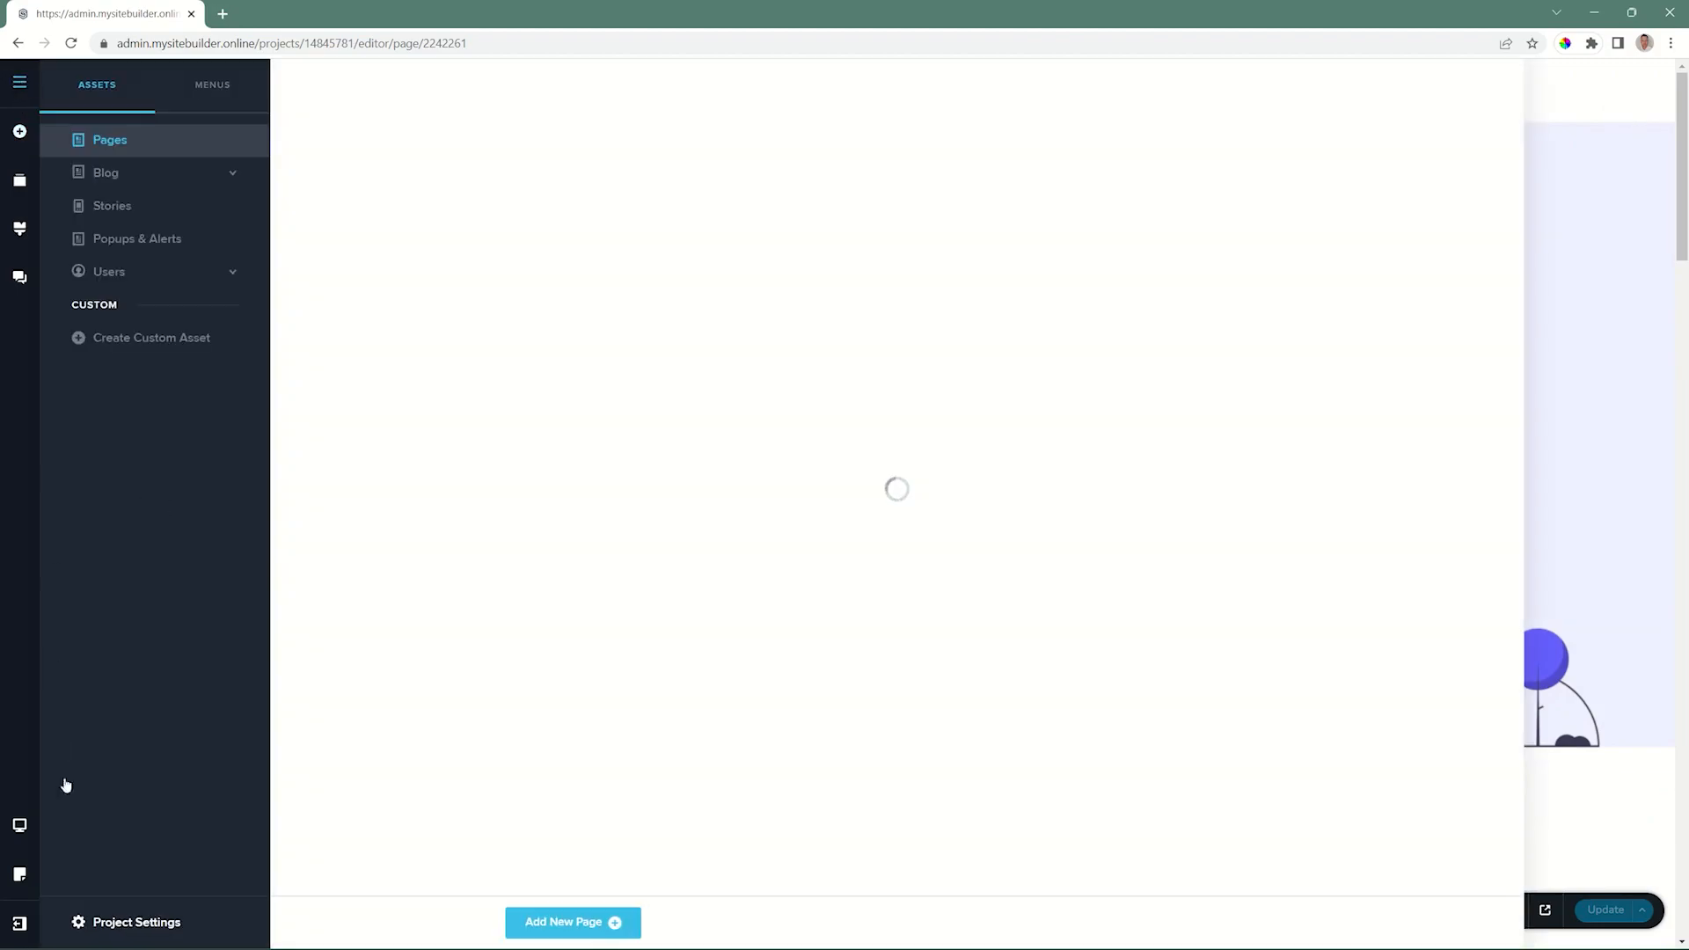
left_click(132, 921)
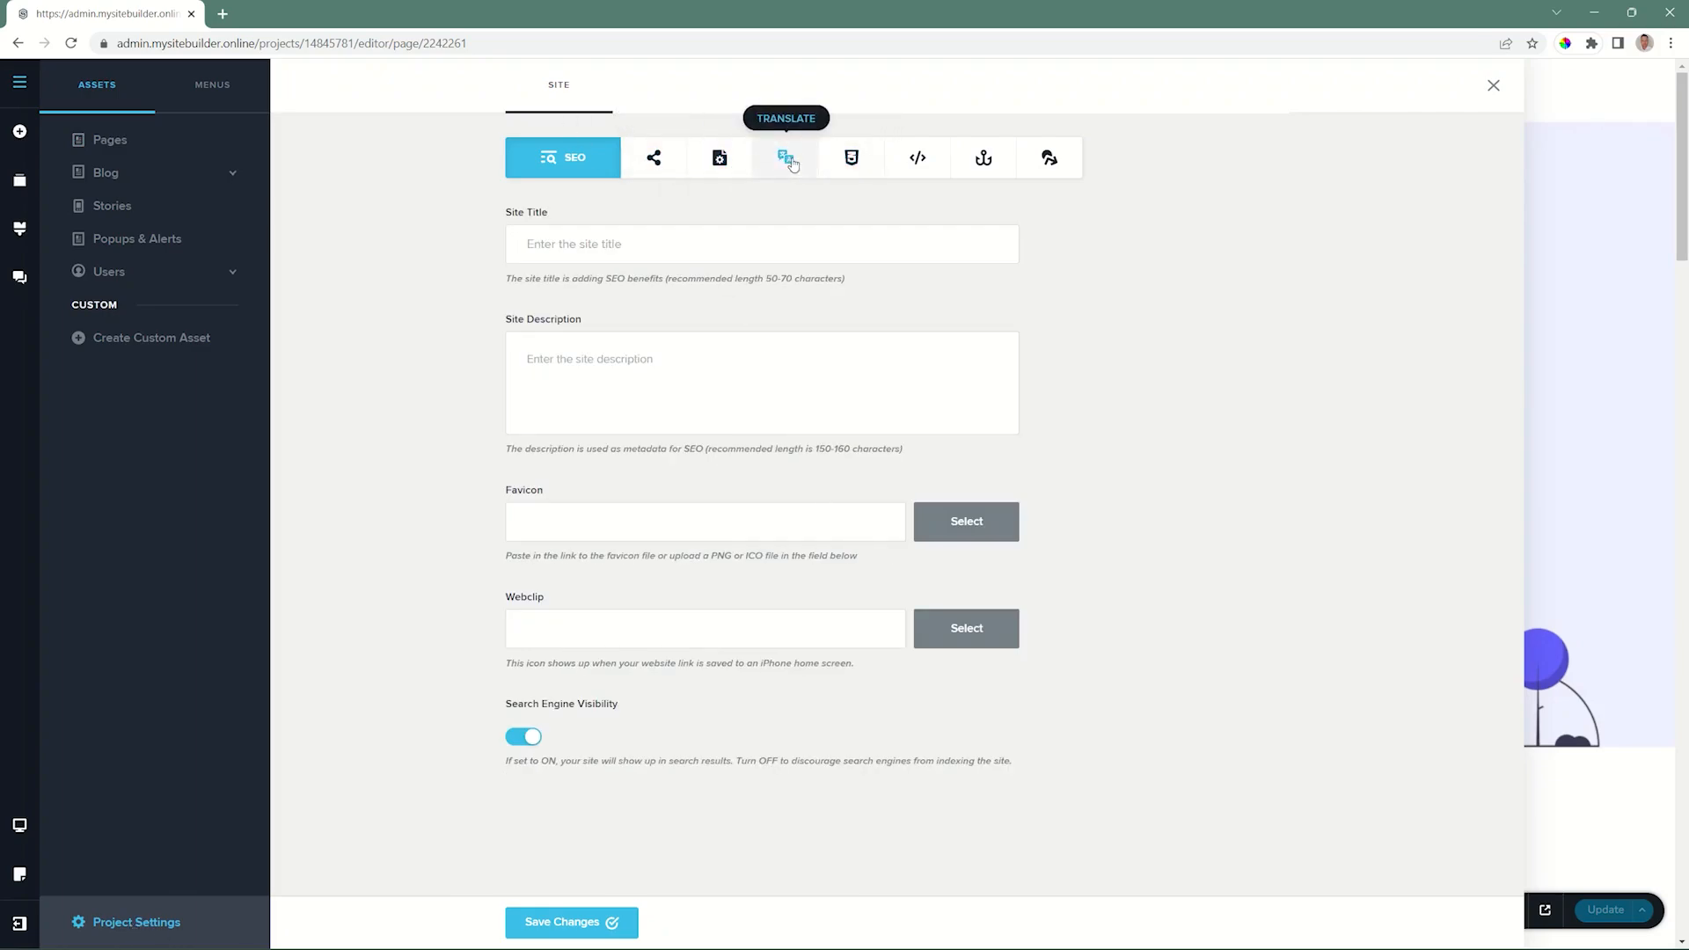
left_click(791, 161)
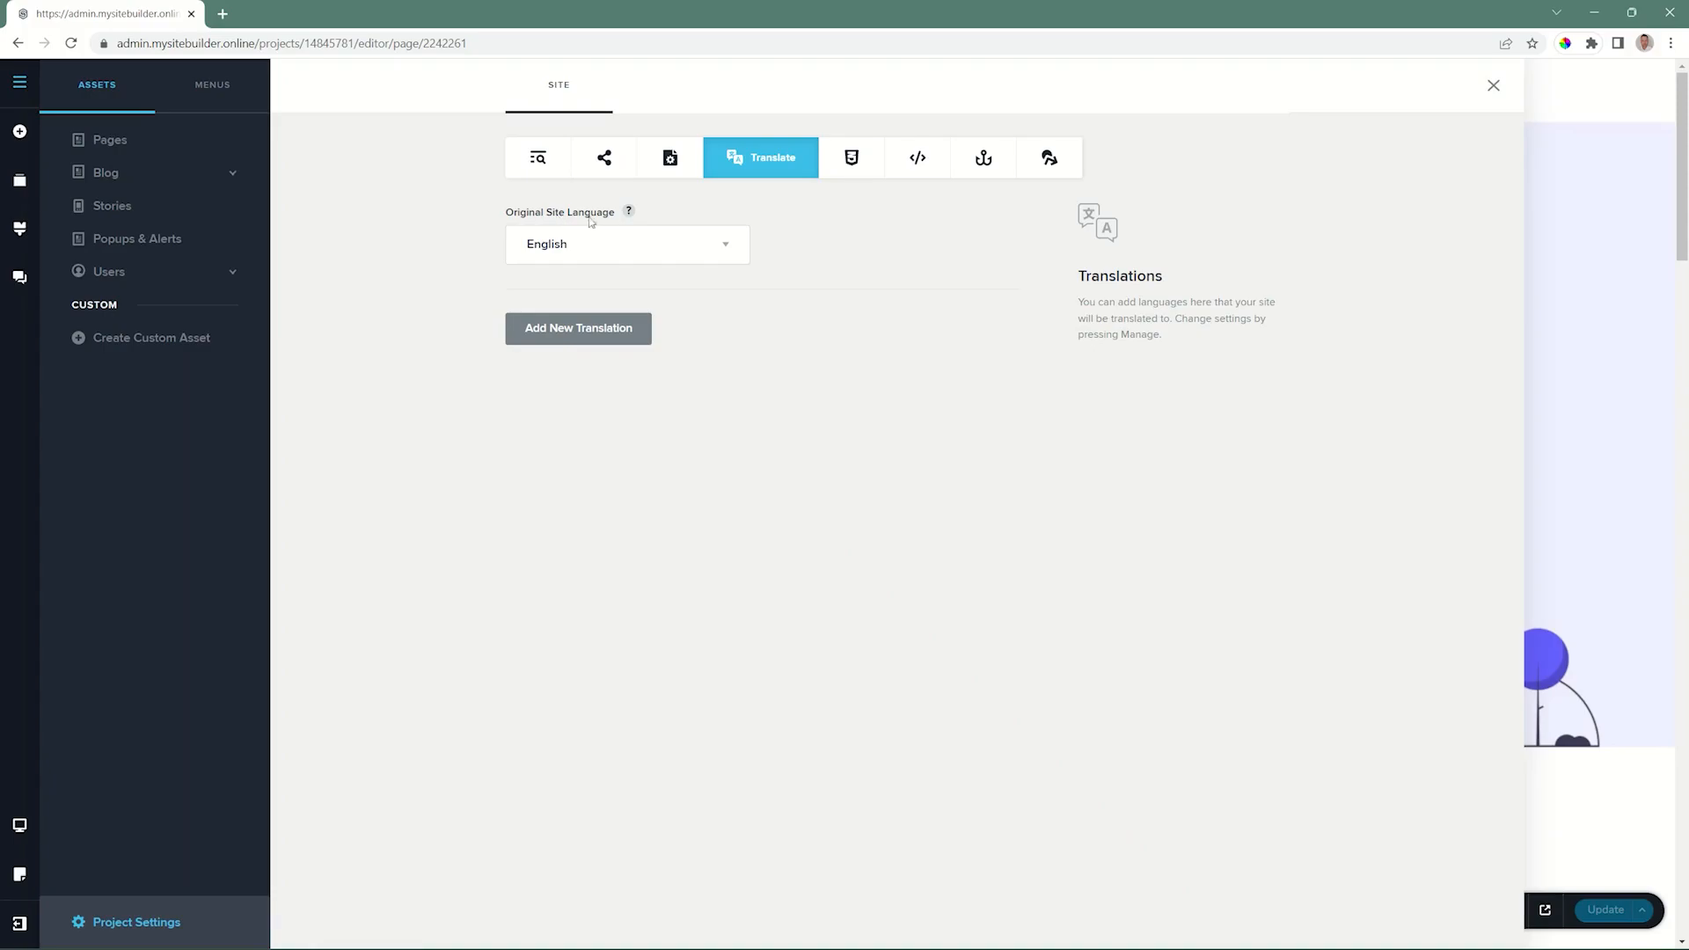
- Examine the languages available as the original site language, leaving English selected
left_click(728, 256)
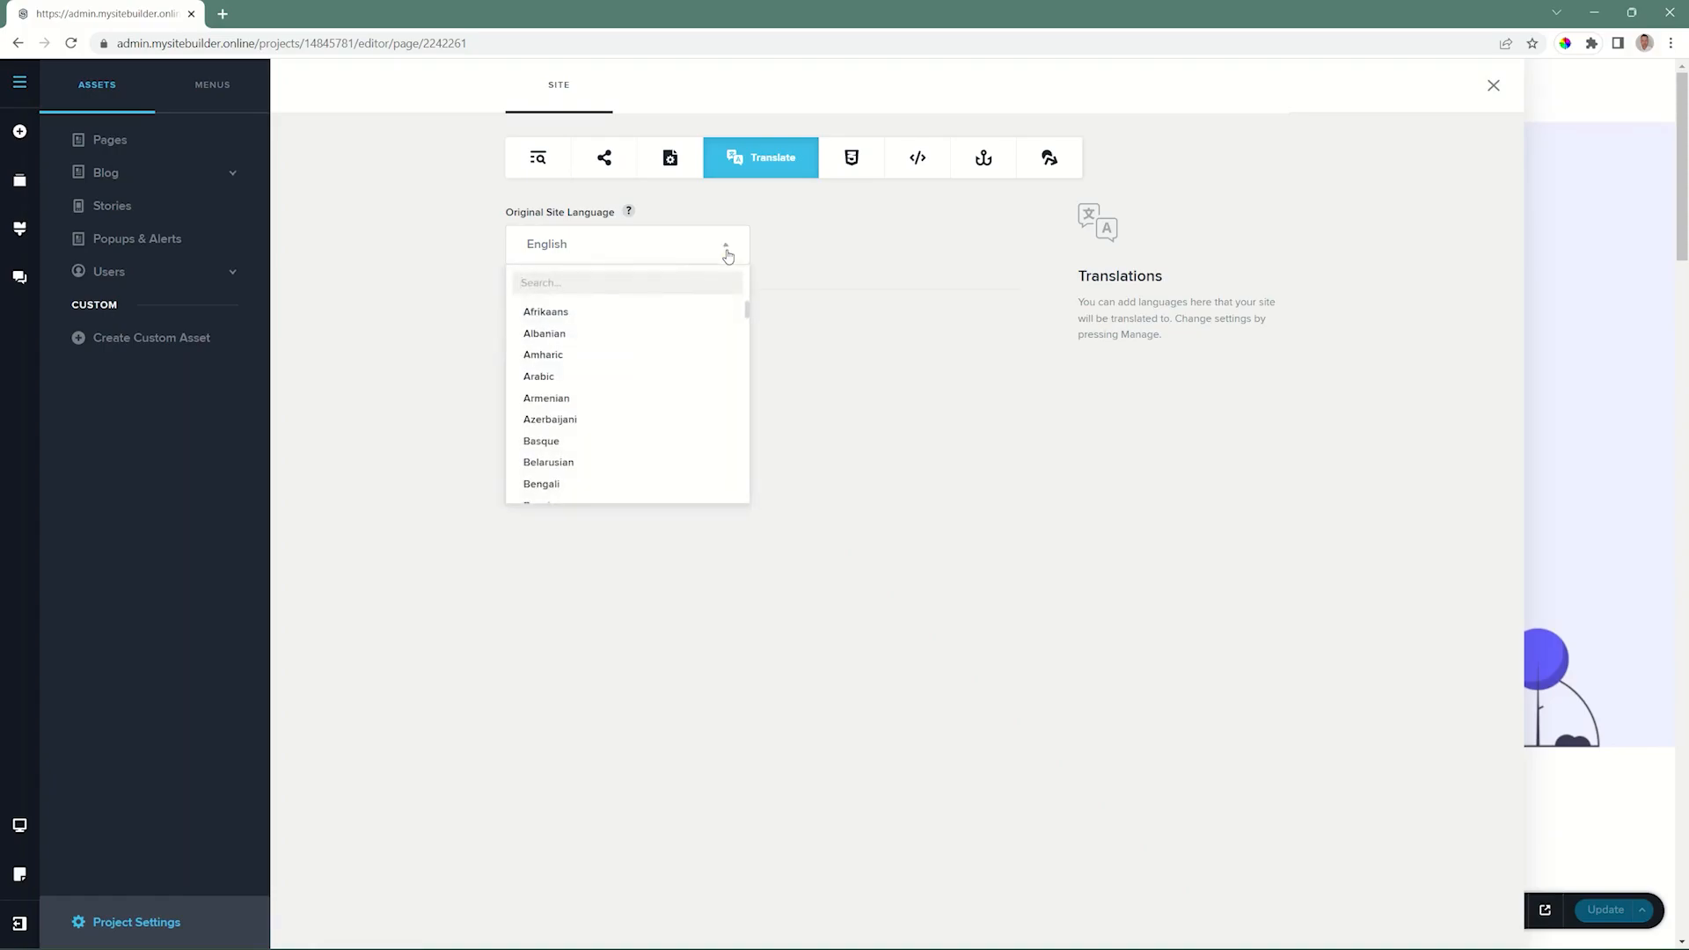
scroll(683, 365, "down", 4)
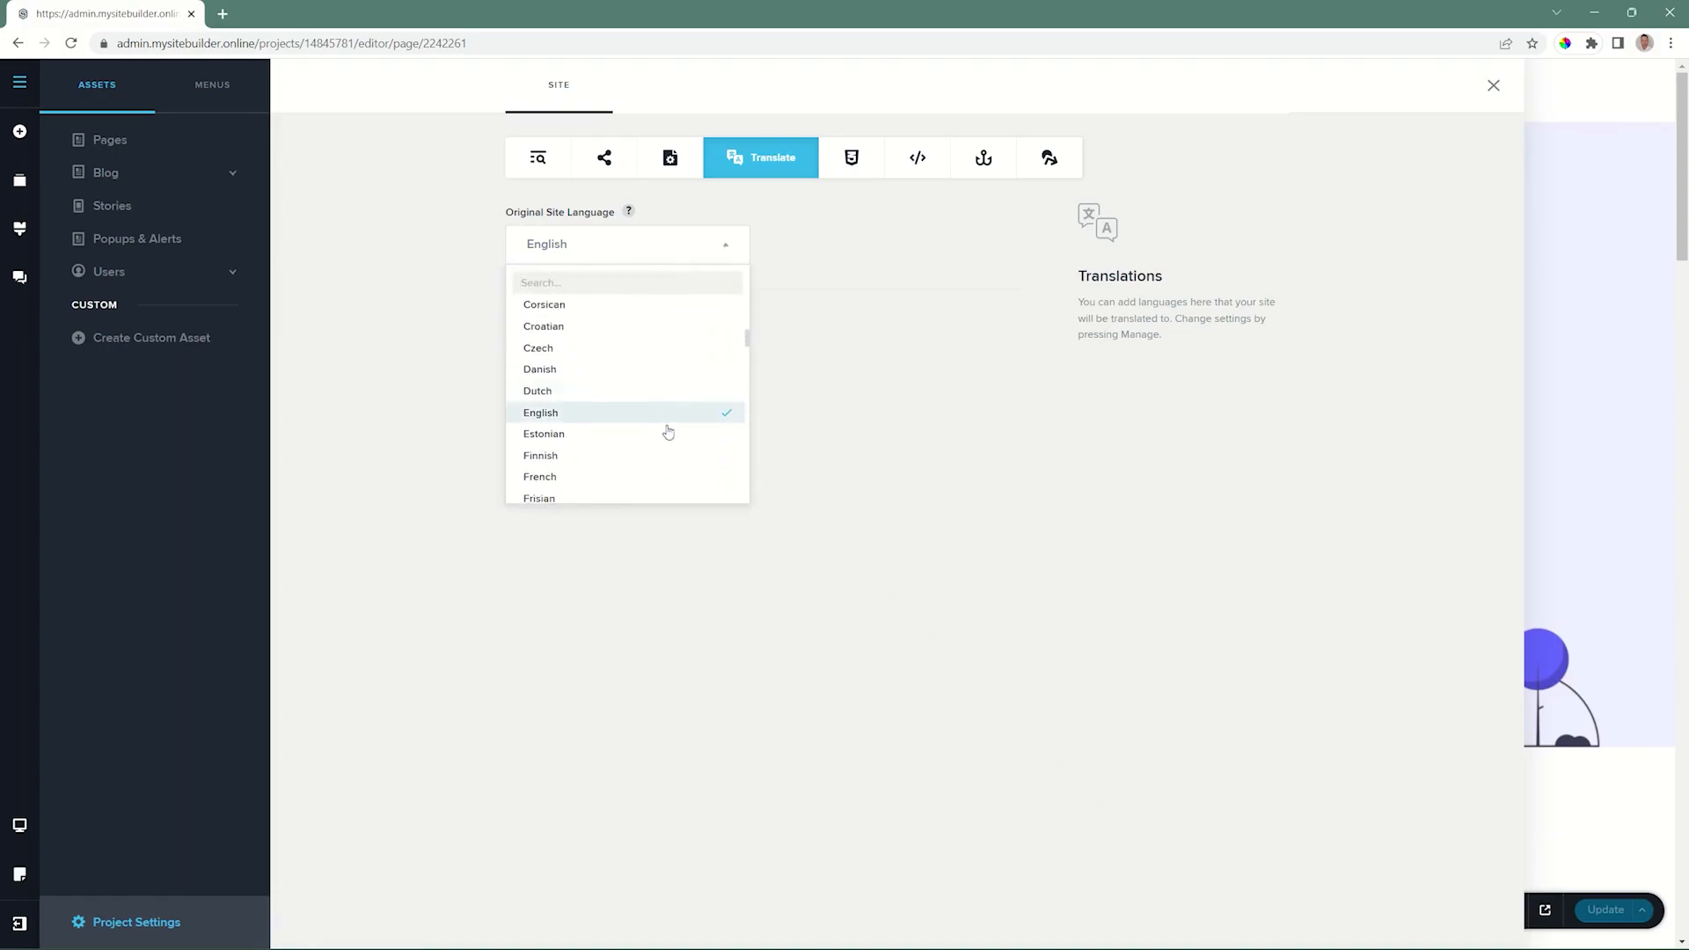
scroll(662, 449, "down", 3)
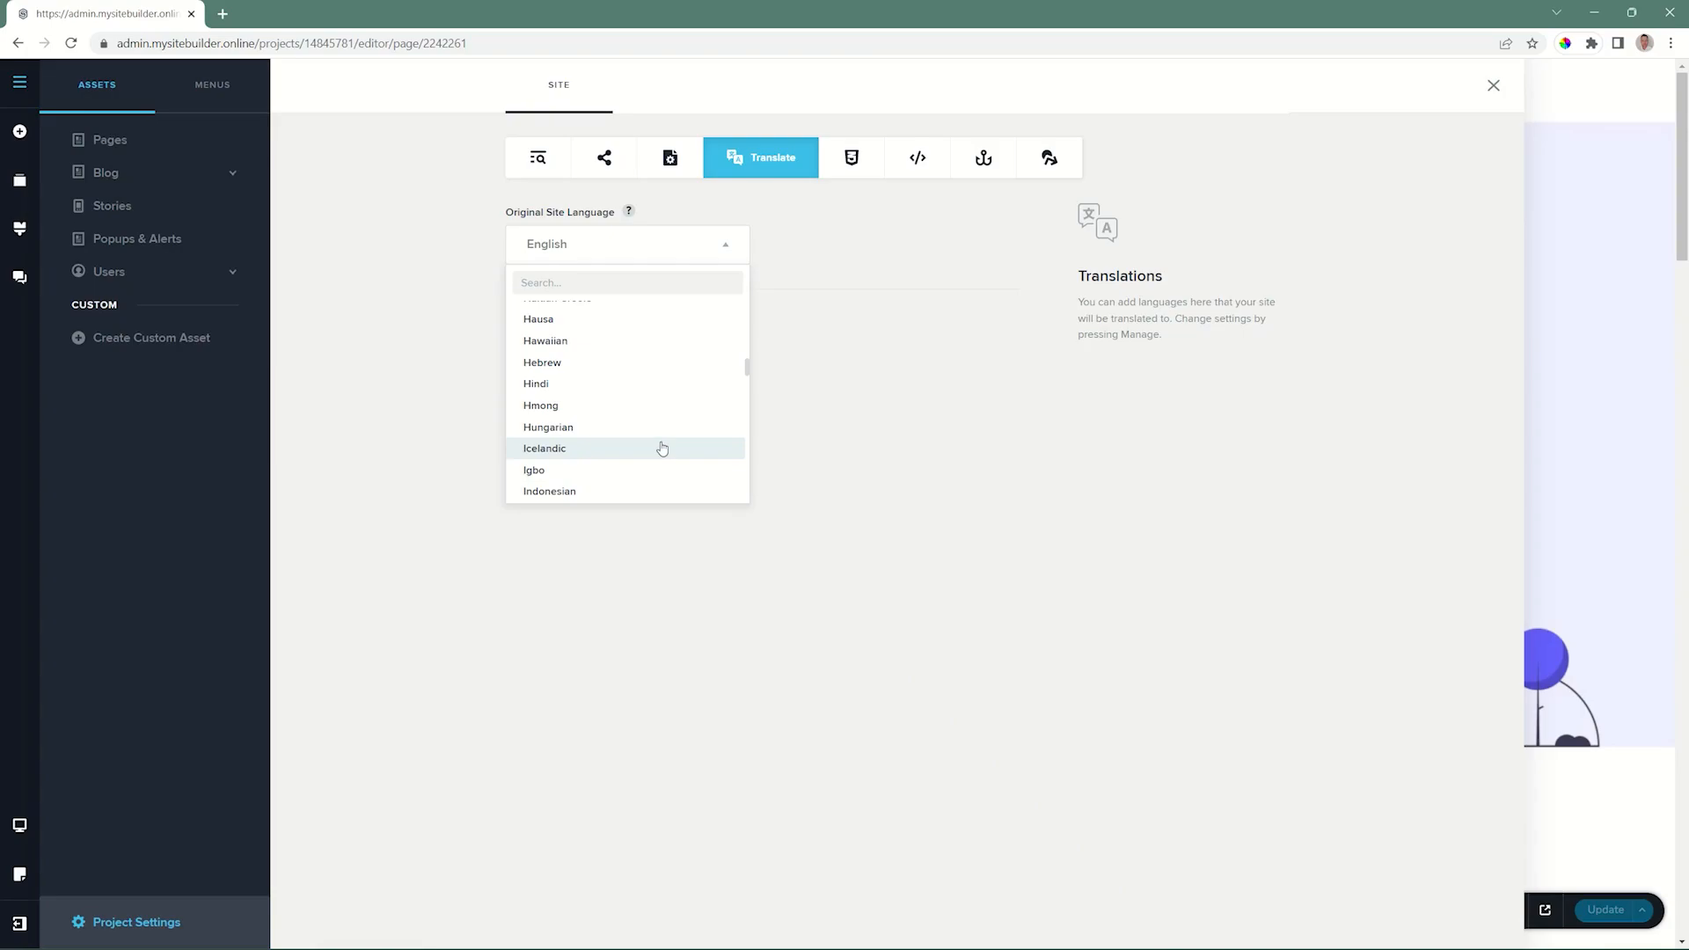
left_click(733, 250)
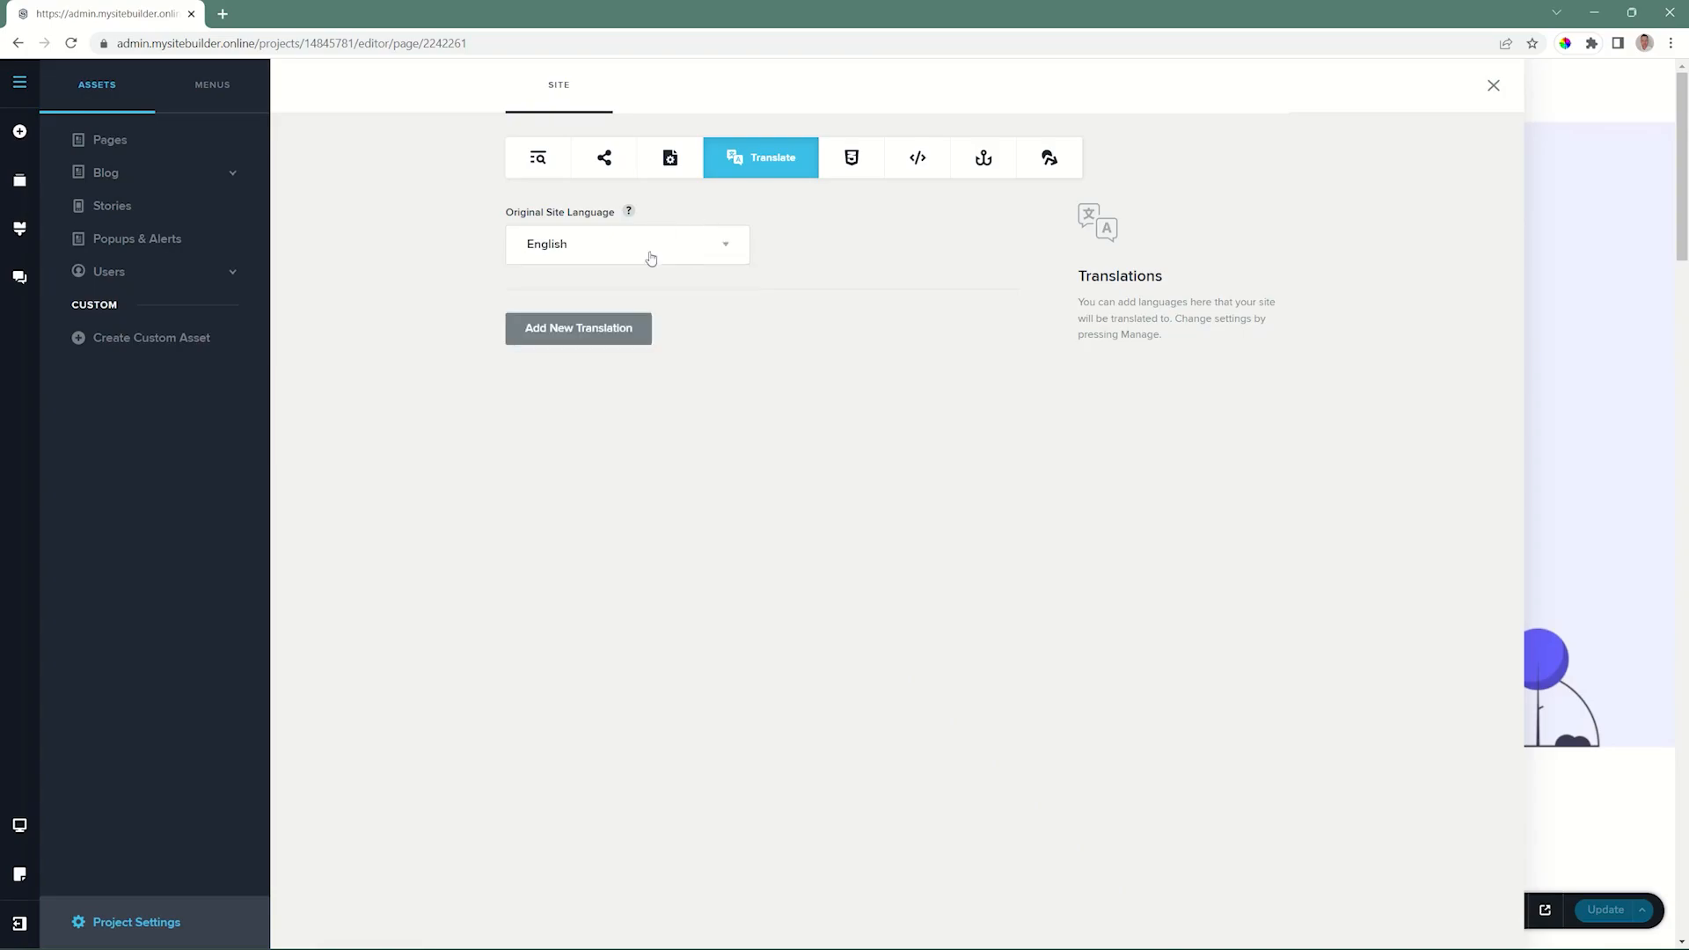
- Start a new site translation and choose Swedish as the language to translate to
left_click(601, 330)
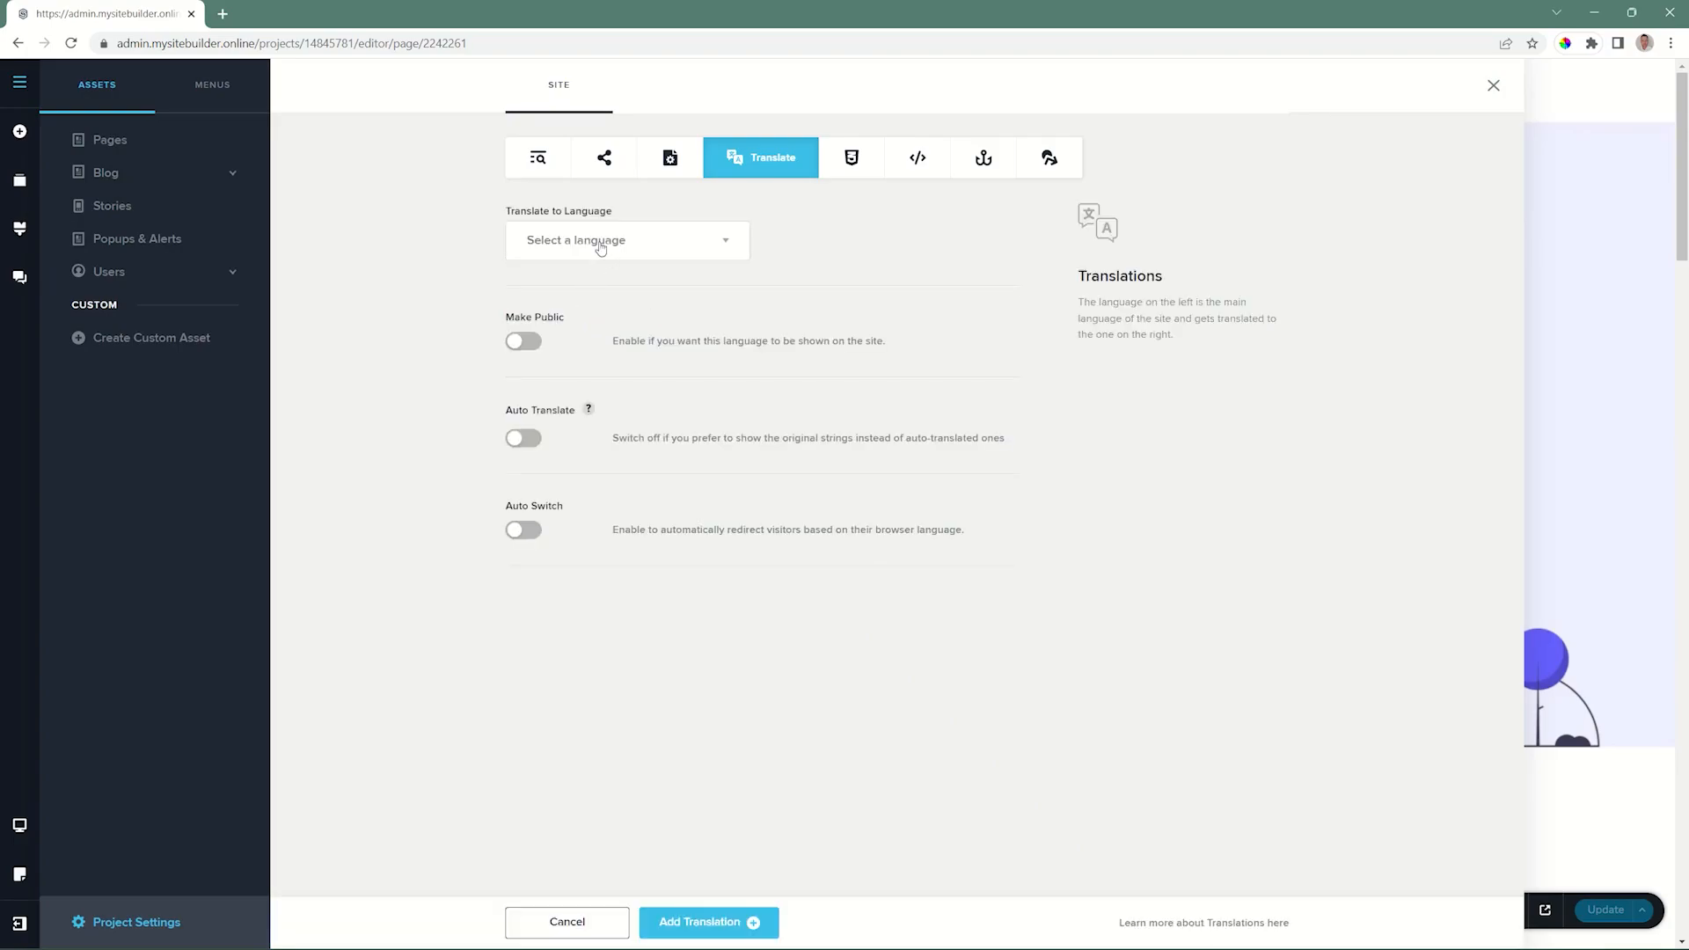
left_click(621, 245)
scroll(576, 346, "down", 4)
scroll(613, 347, "down", 12)
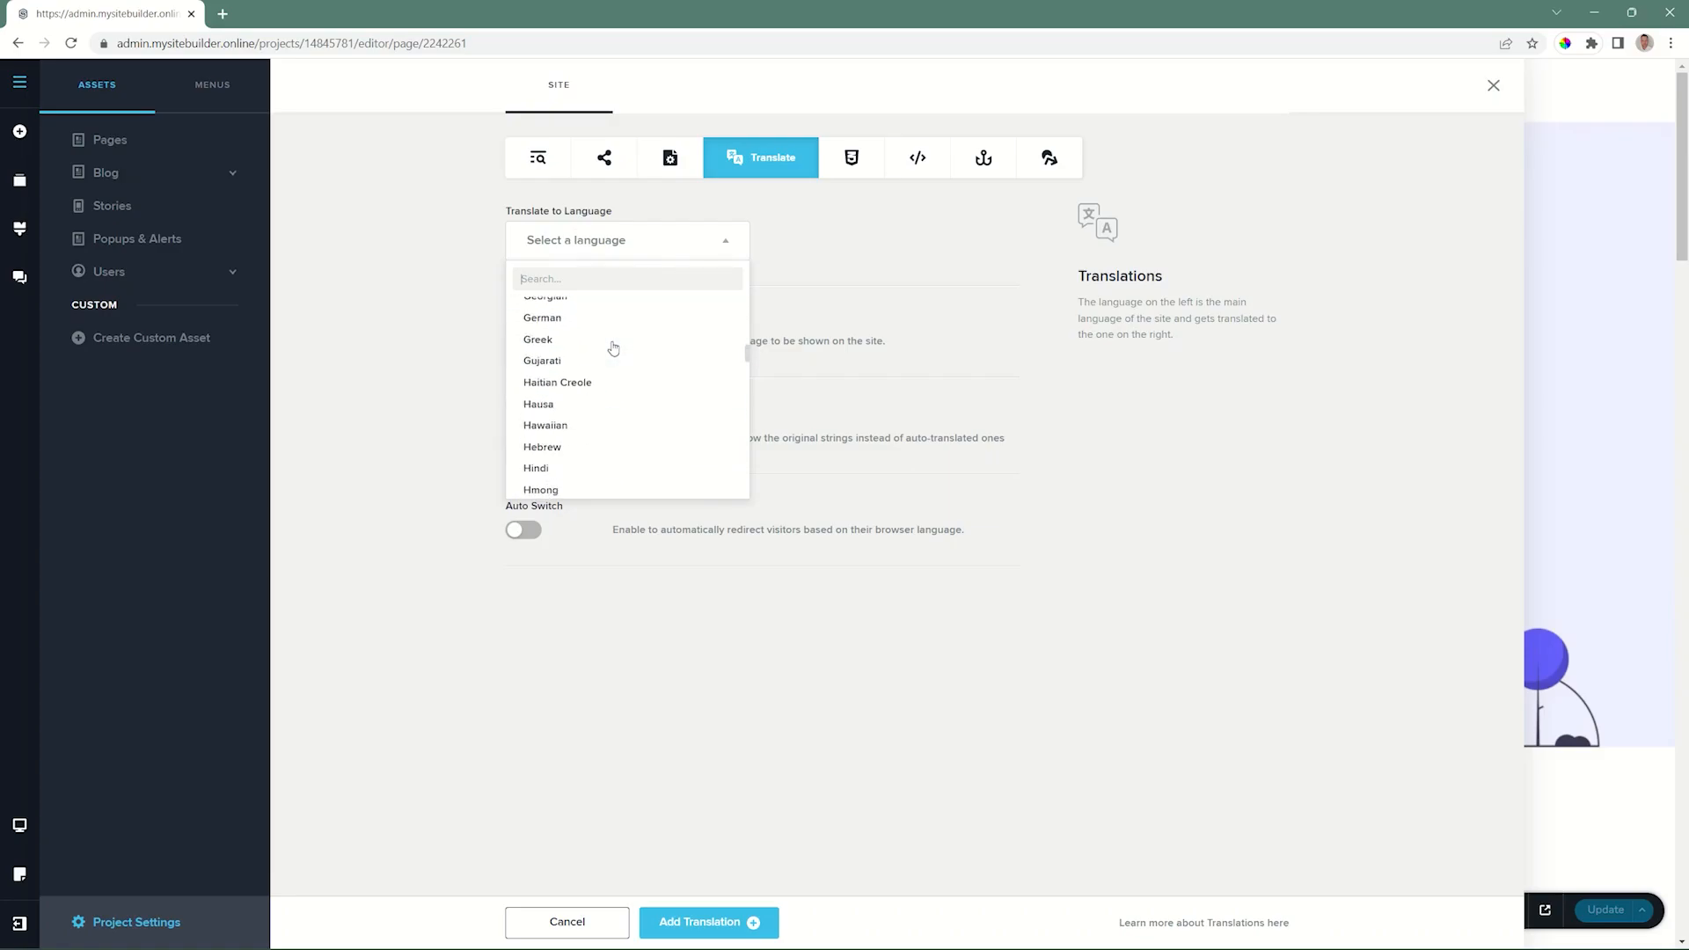
scroll(613, 347, "down", 3)
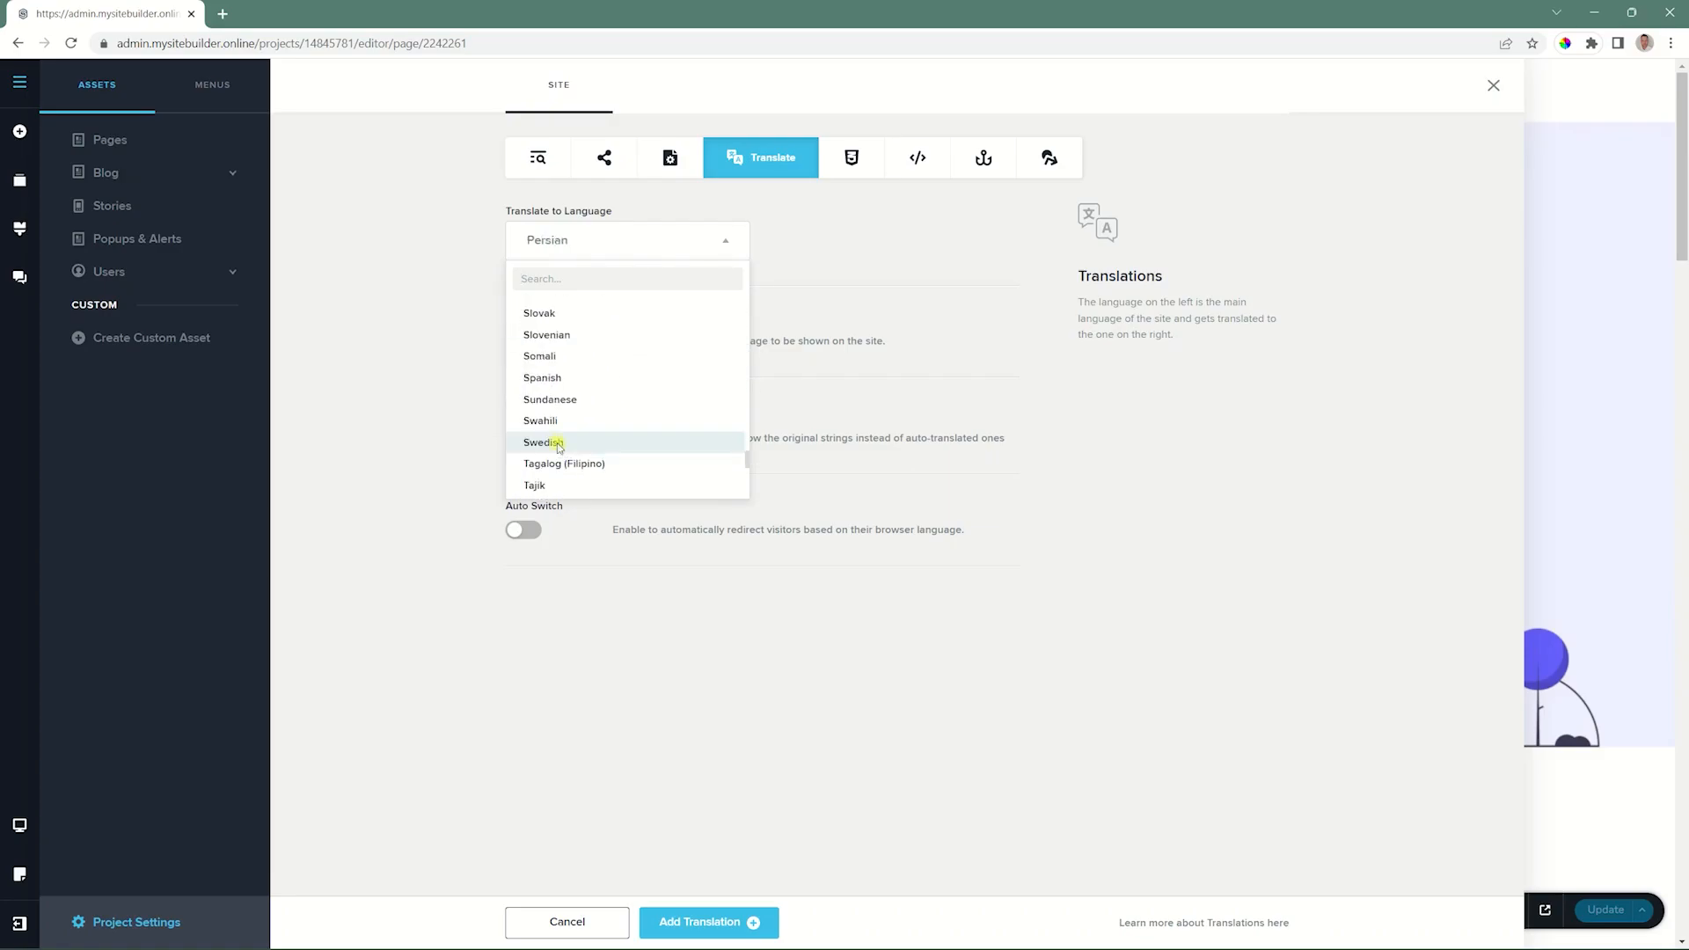
left_click(558, 446)
- Enable Make Public, Auto Translate and Auto Switch for Swedish, add the translation and return to the page
left_click(528, 342)
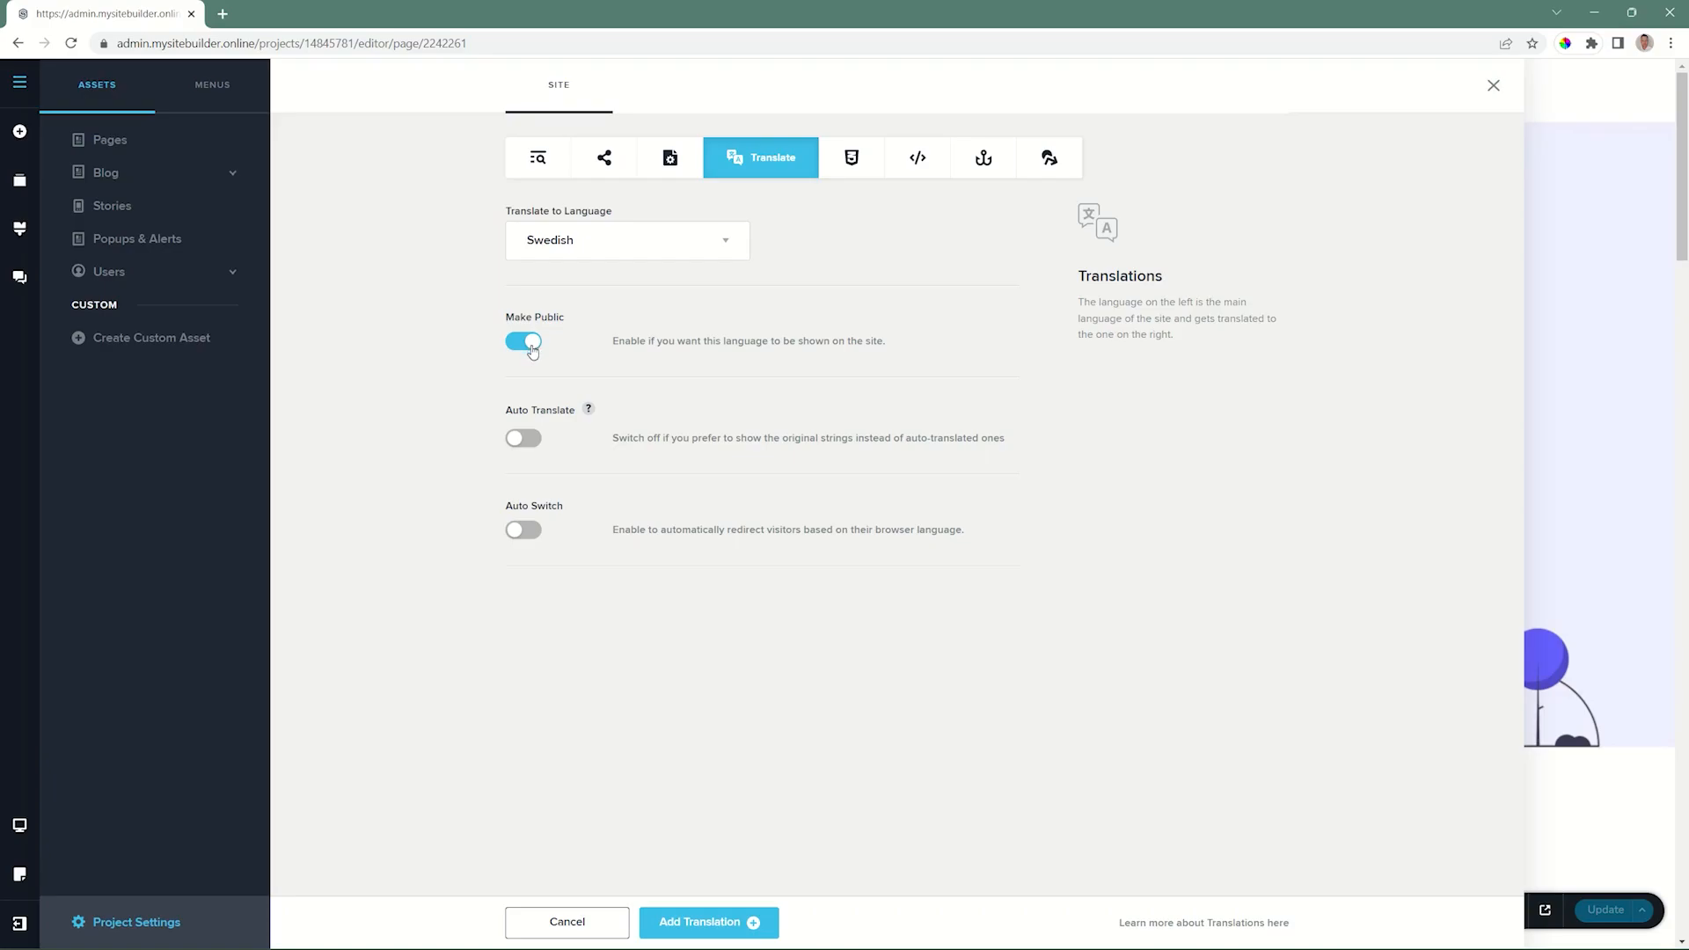
left_click(527, 446)
mouse_move(587, 415)
left_click(525, 532)
left_click(668, 919)
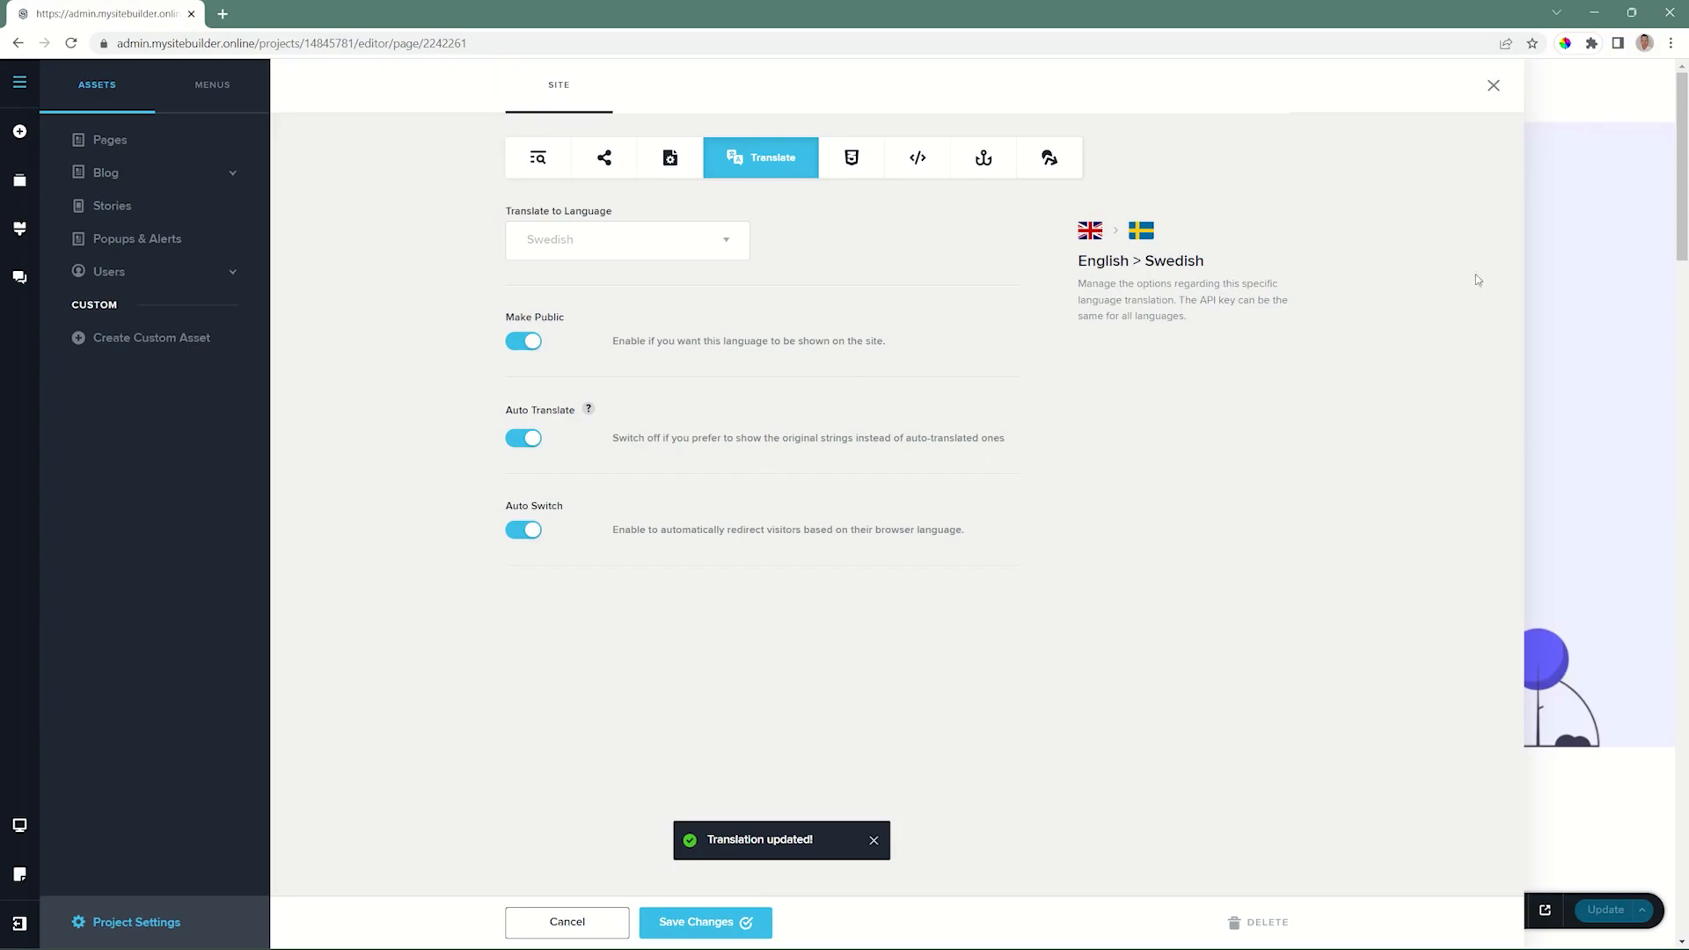
left_click(1568, 188)
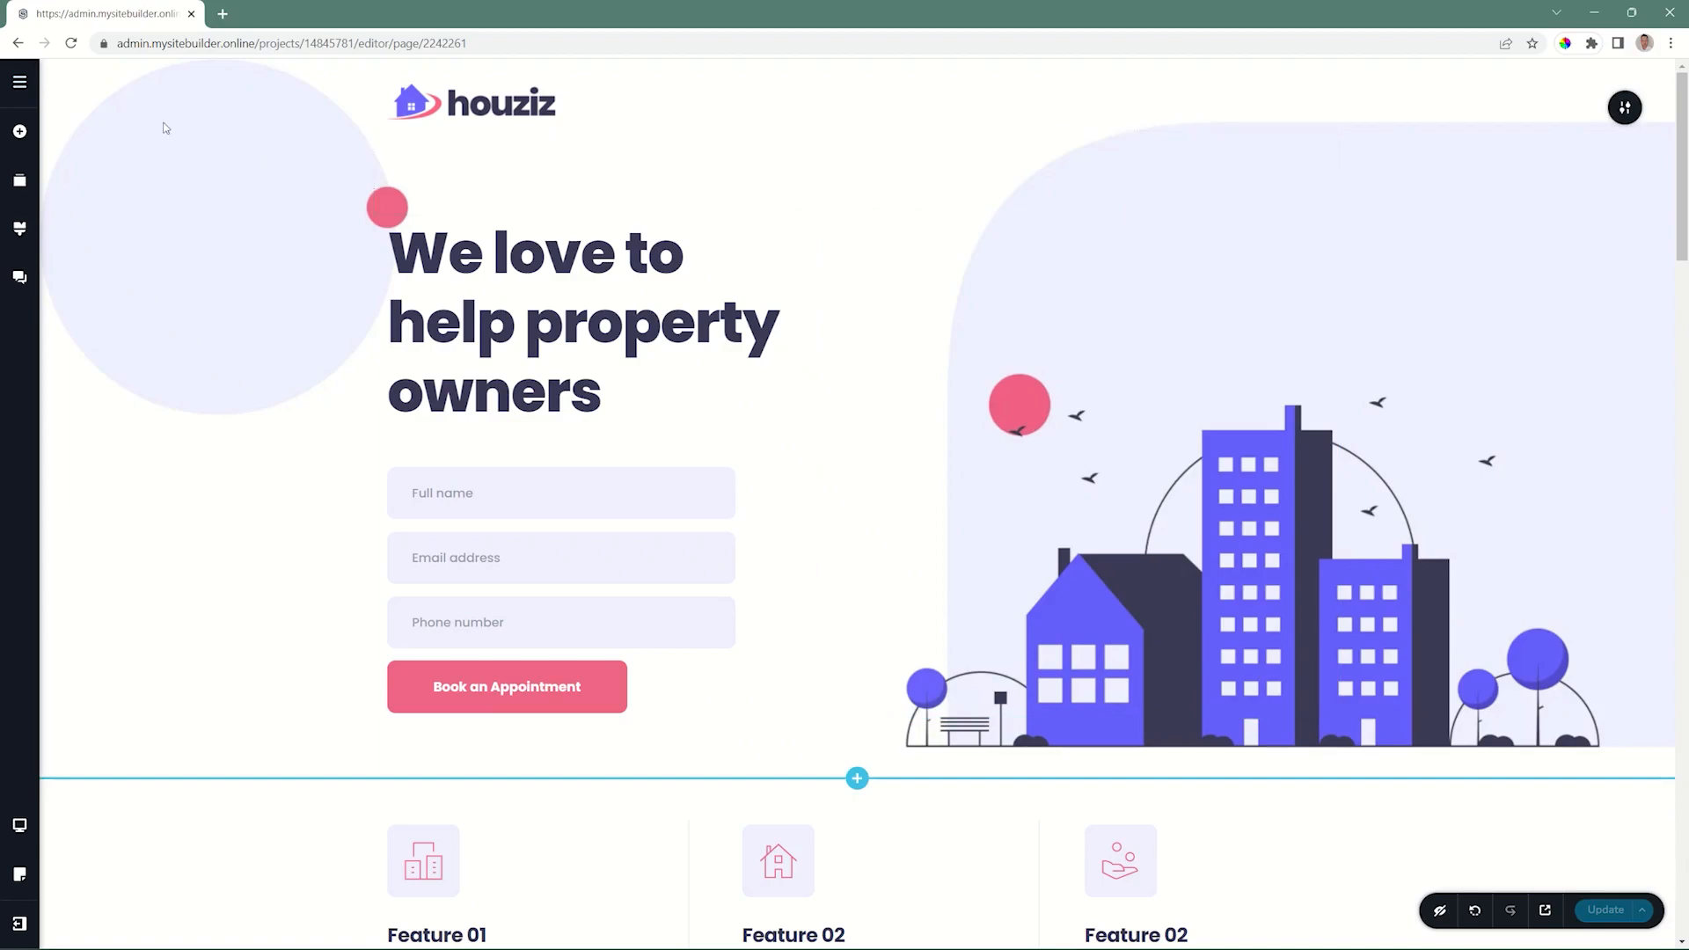
- Place a translation element in the header column beside the houziz logo
left_click(19, 131)
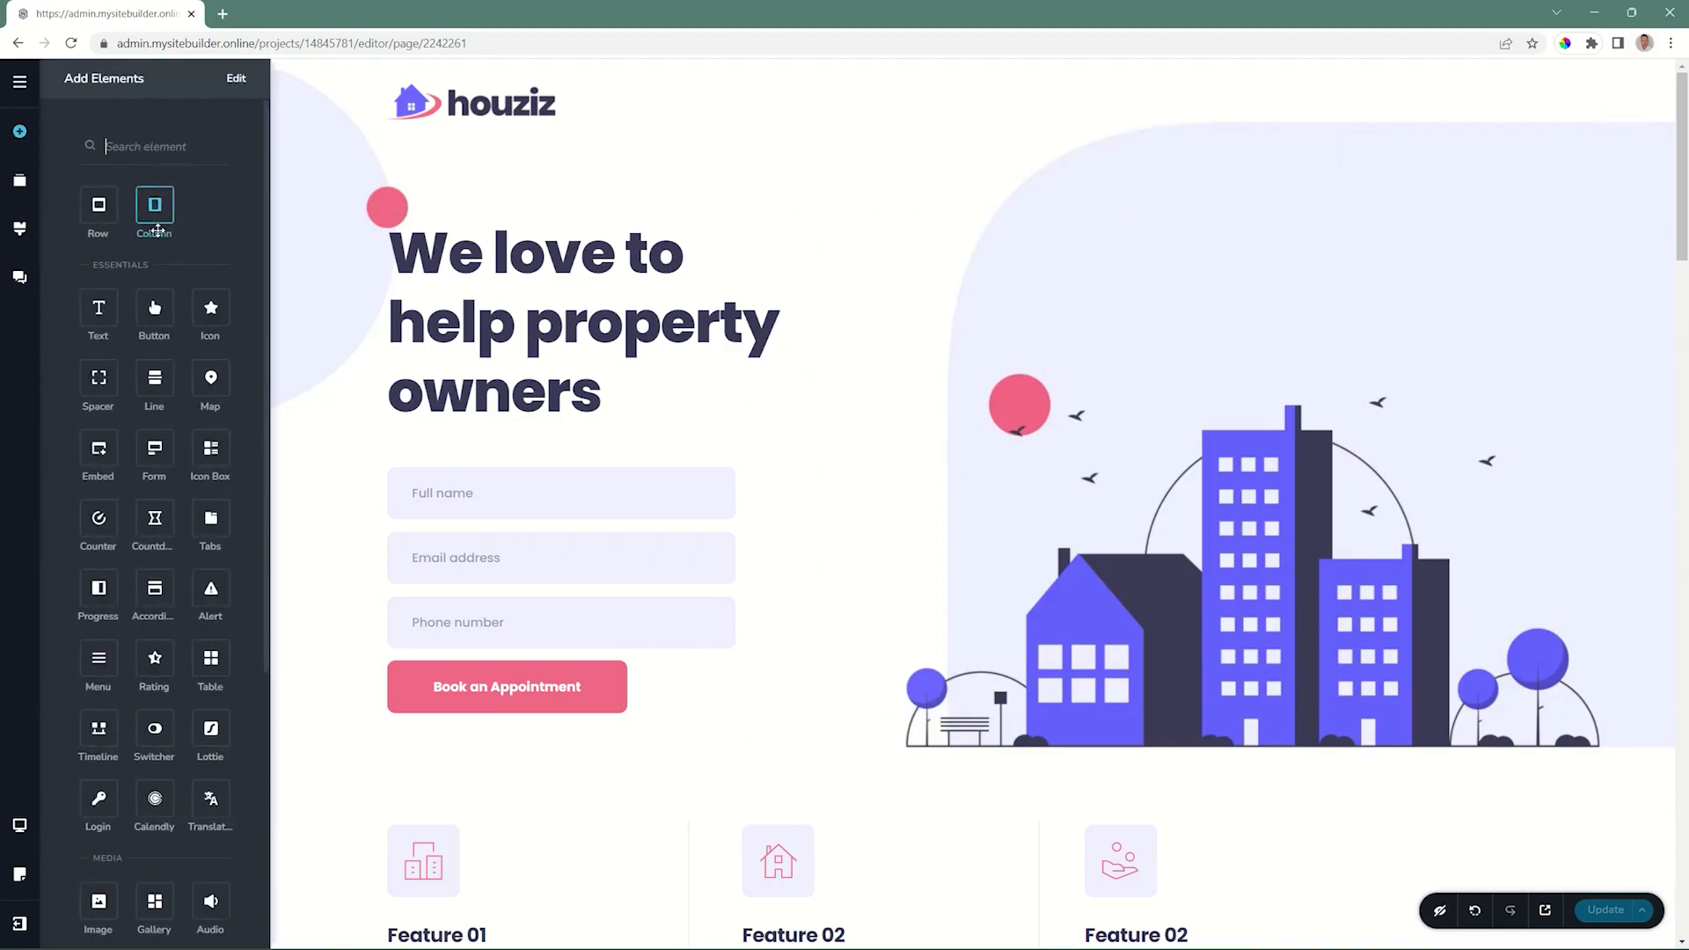
scroll(155, 233, "down", 3)
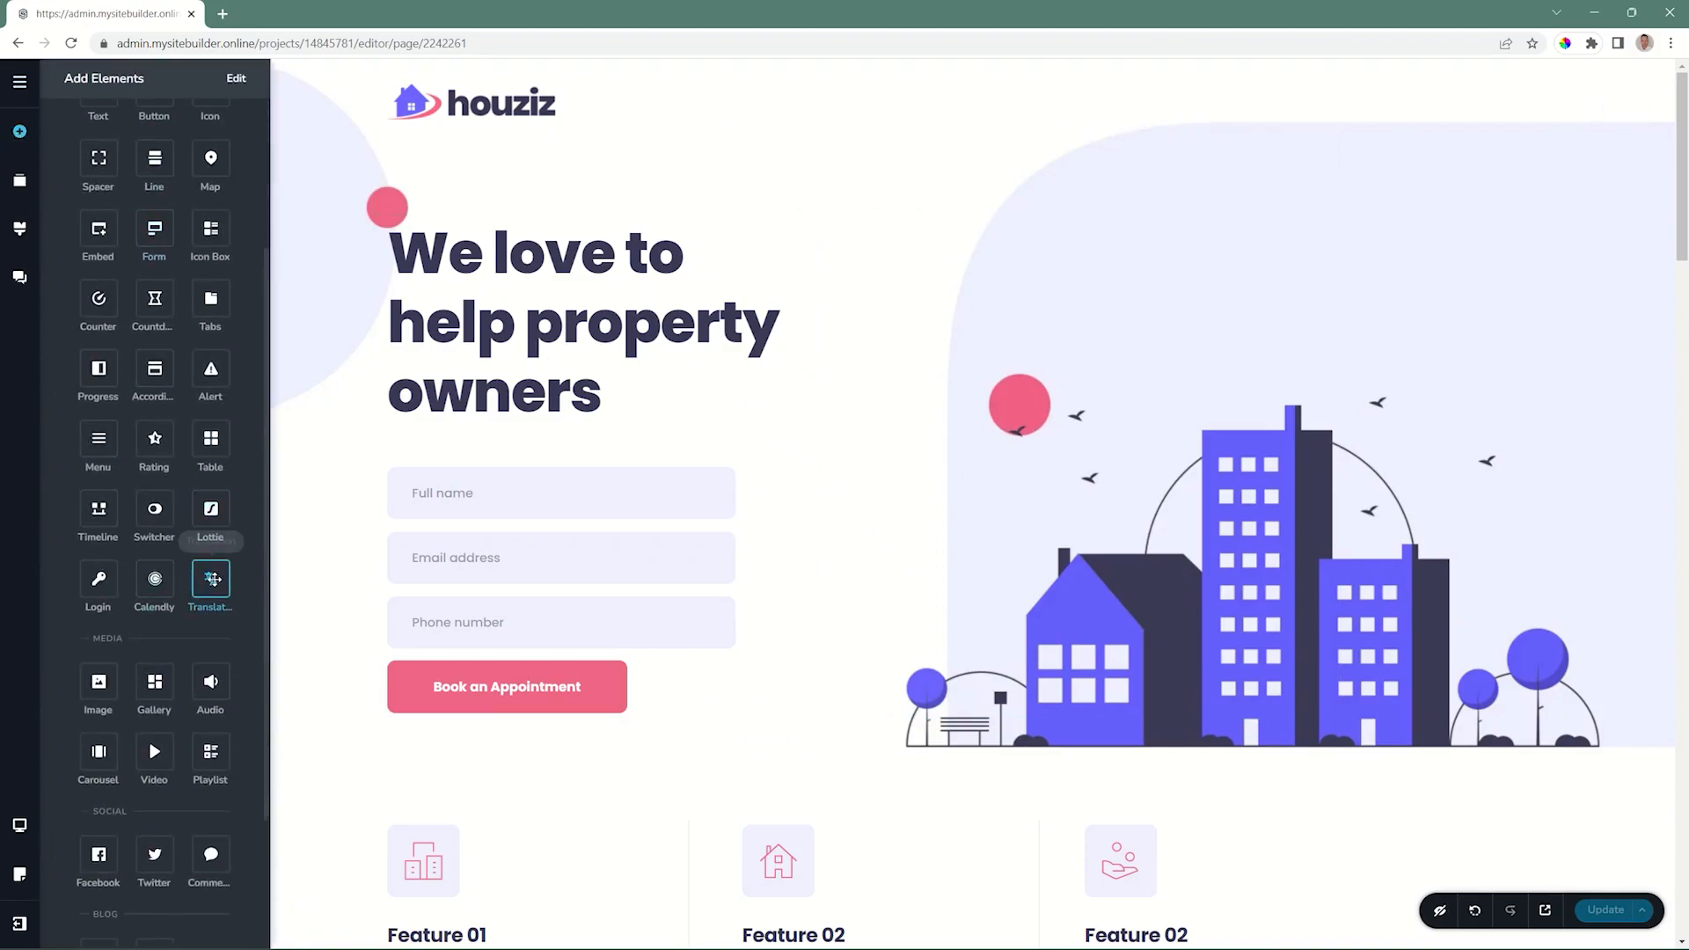
left_click_drag(215, 573, 737, 114)
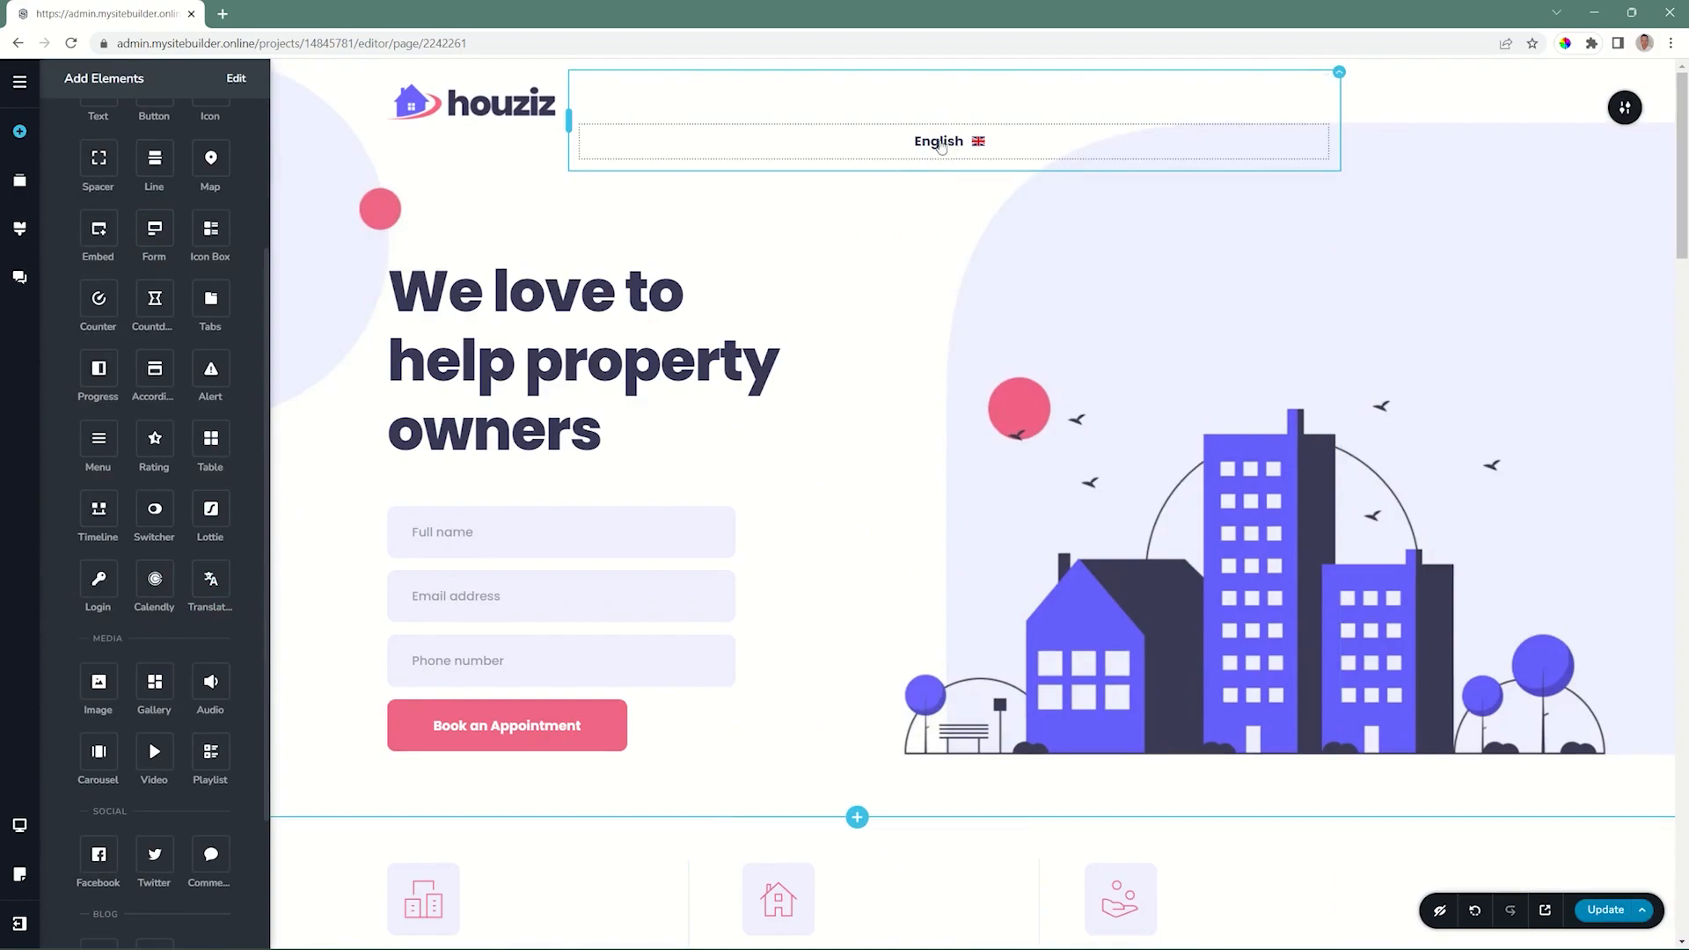
- Remove the empty element above the header's language switcher and update the page
left_click(915, 102)
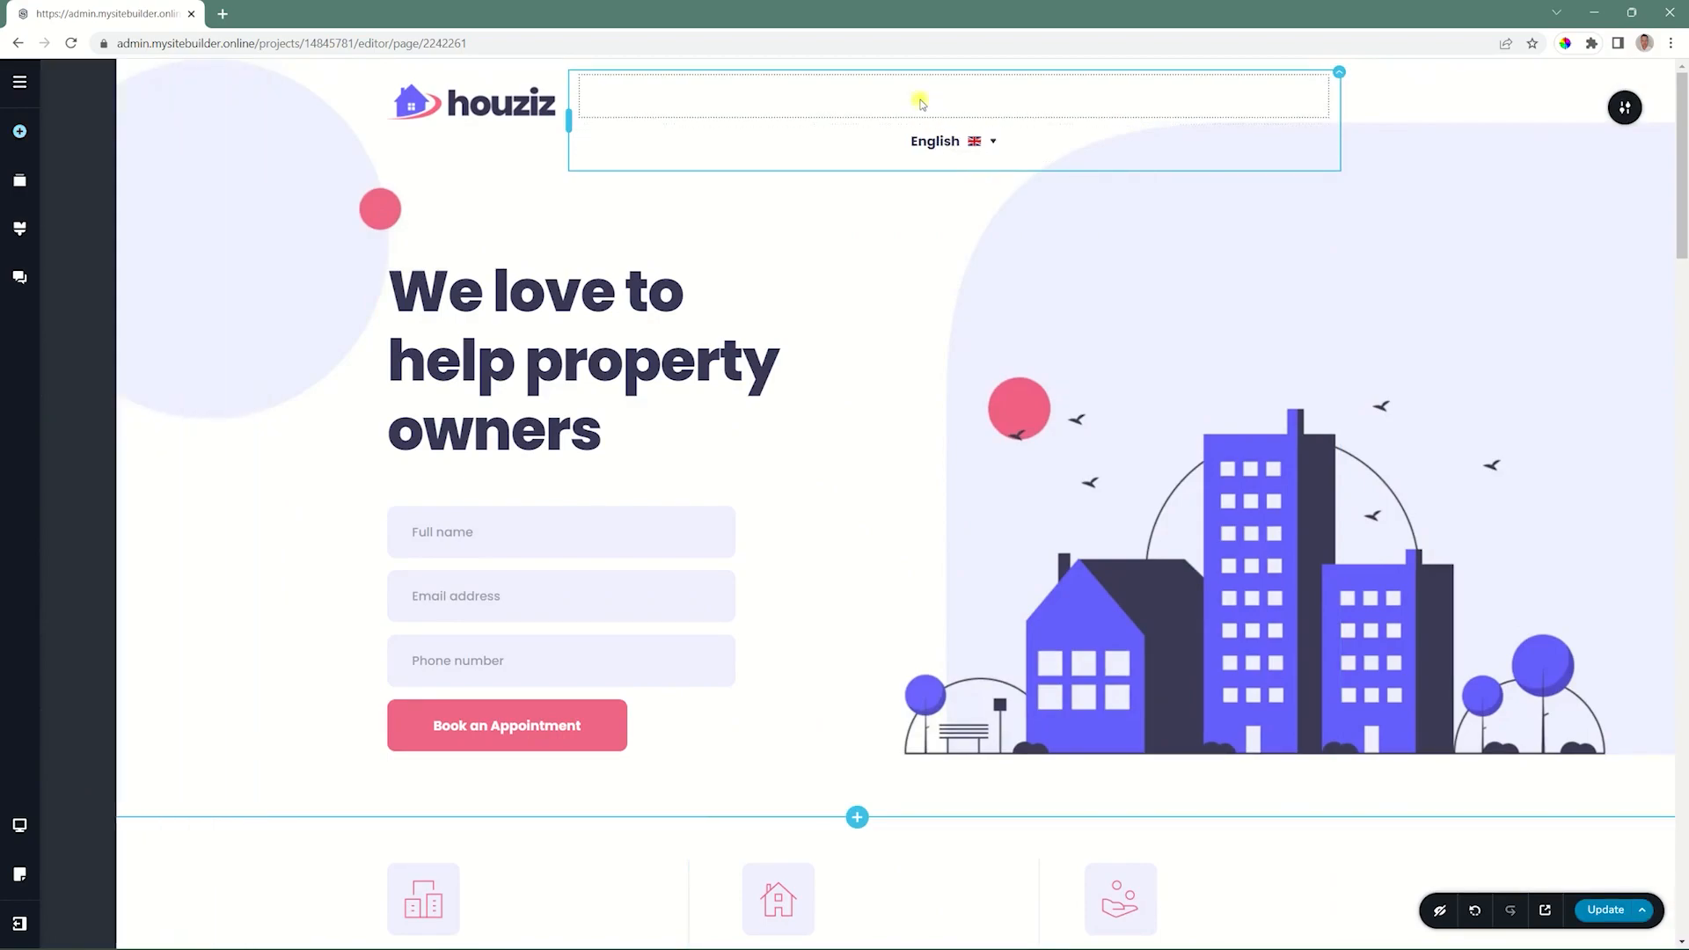
left_click(988, 149)
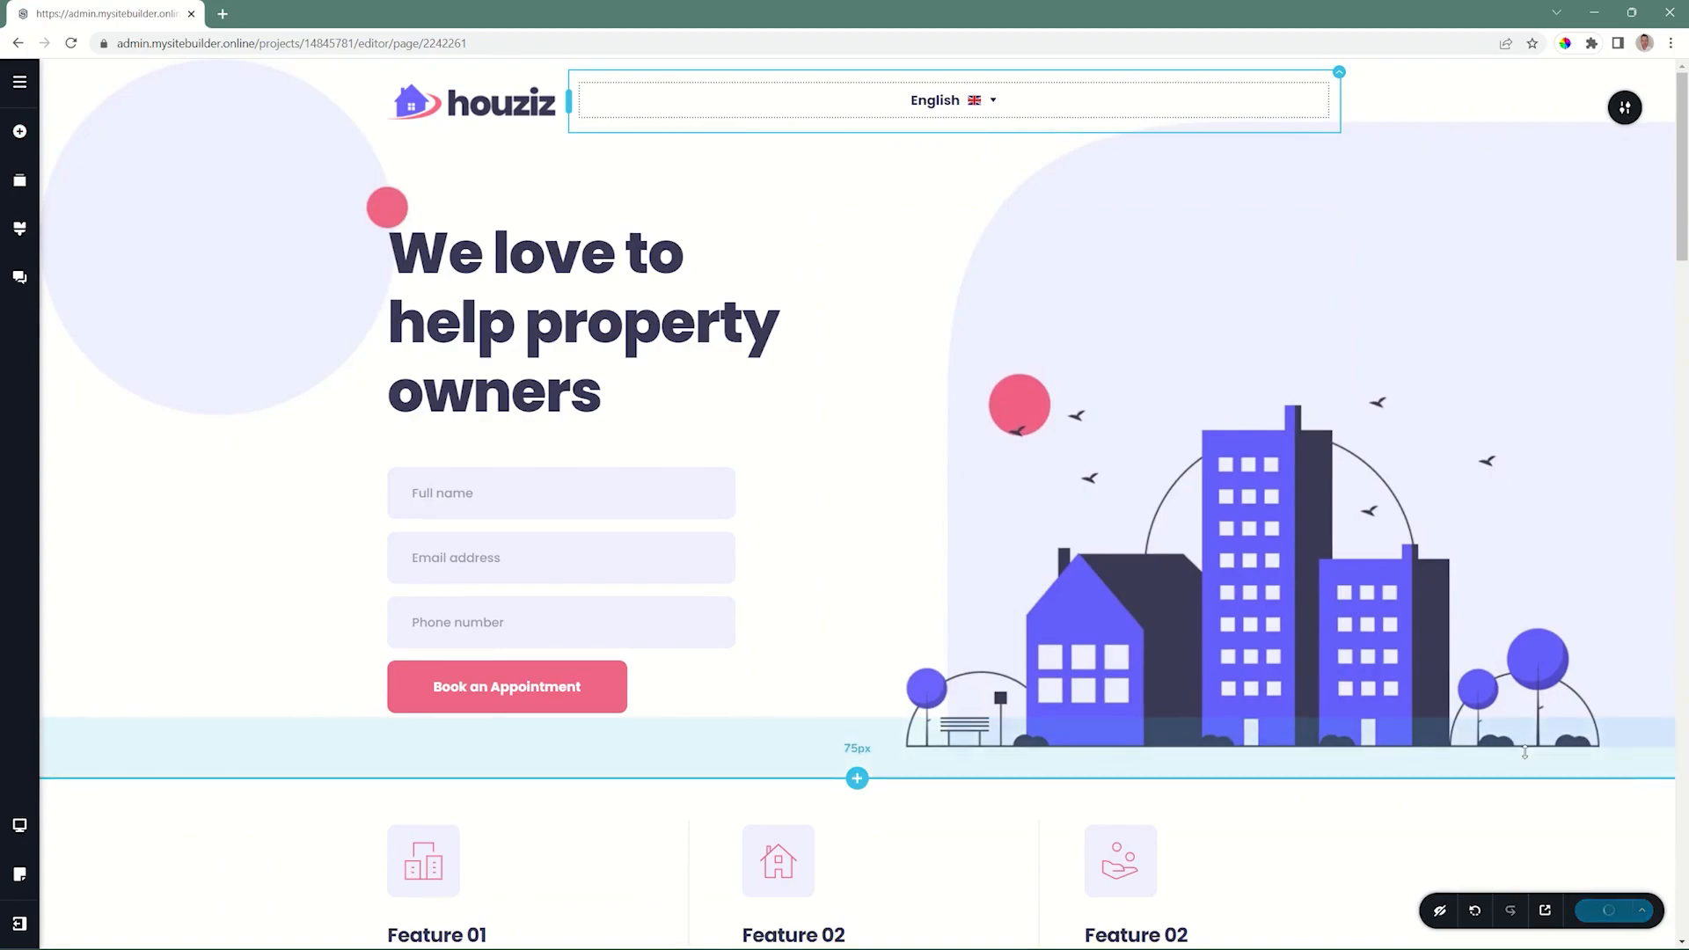
- Open the published site in a new browser tab and switch its language to Swedish
left_click(1556, 910)
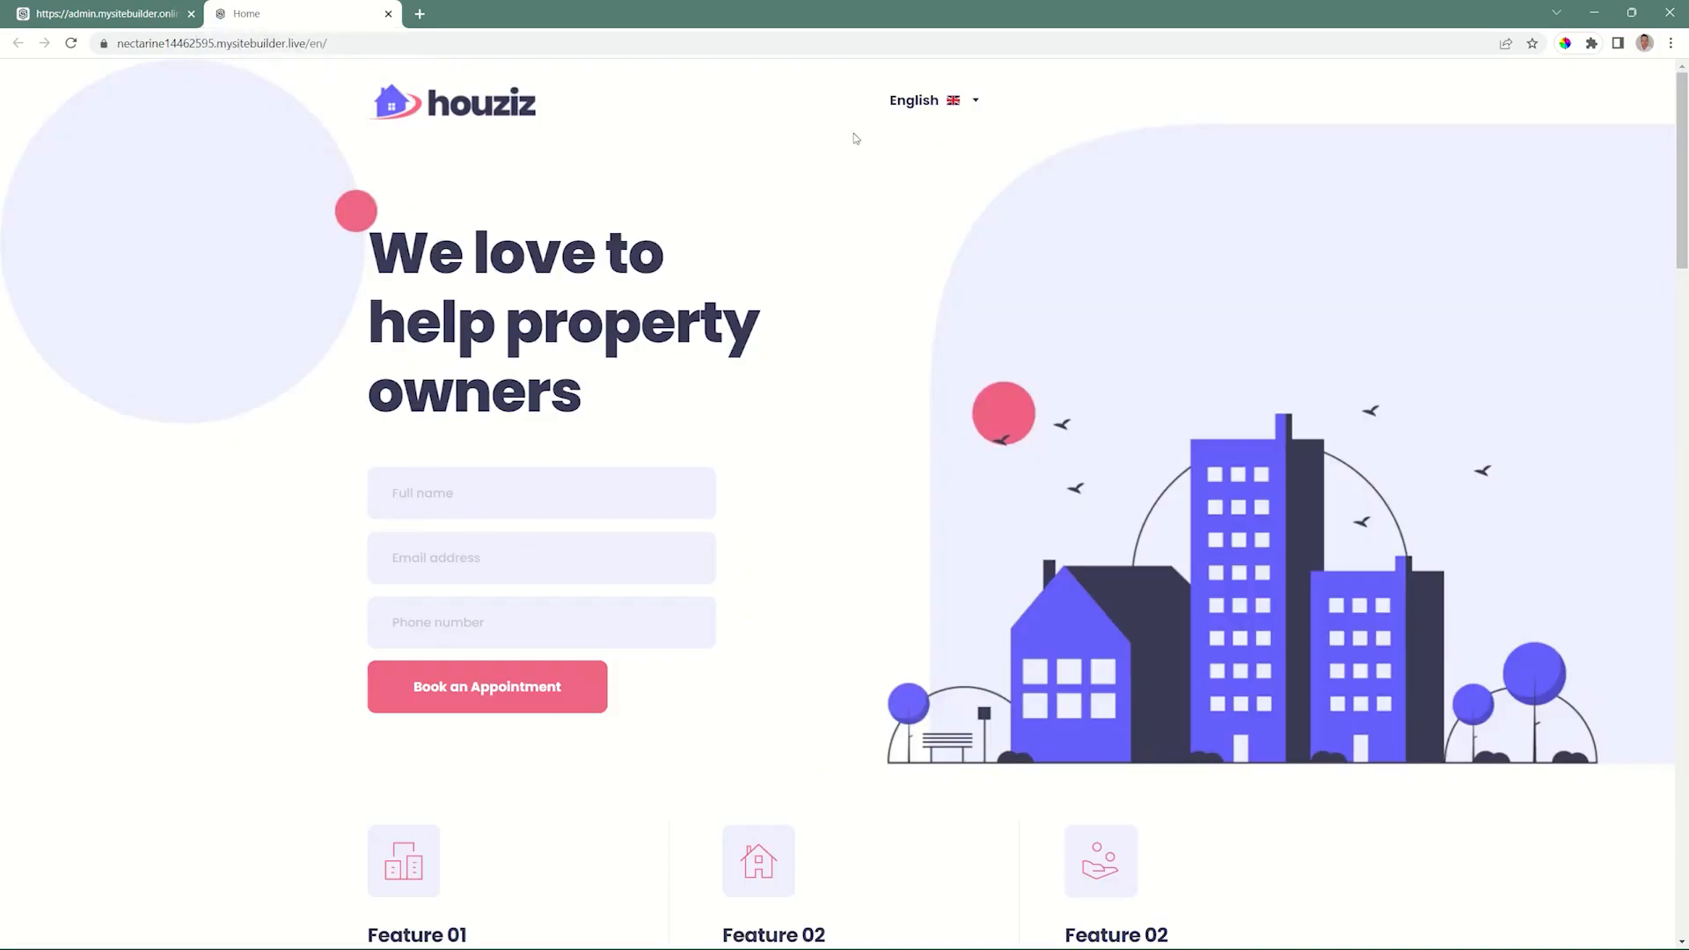
left_click(978, 105)
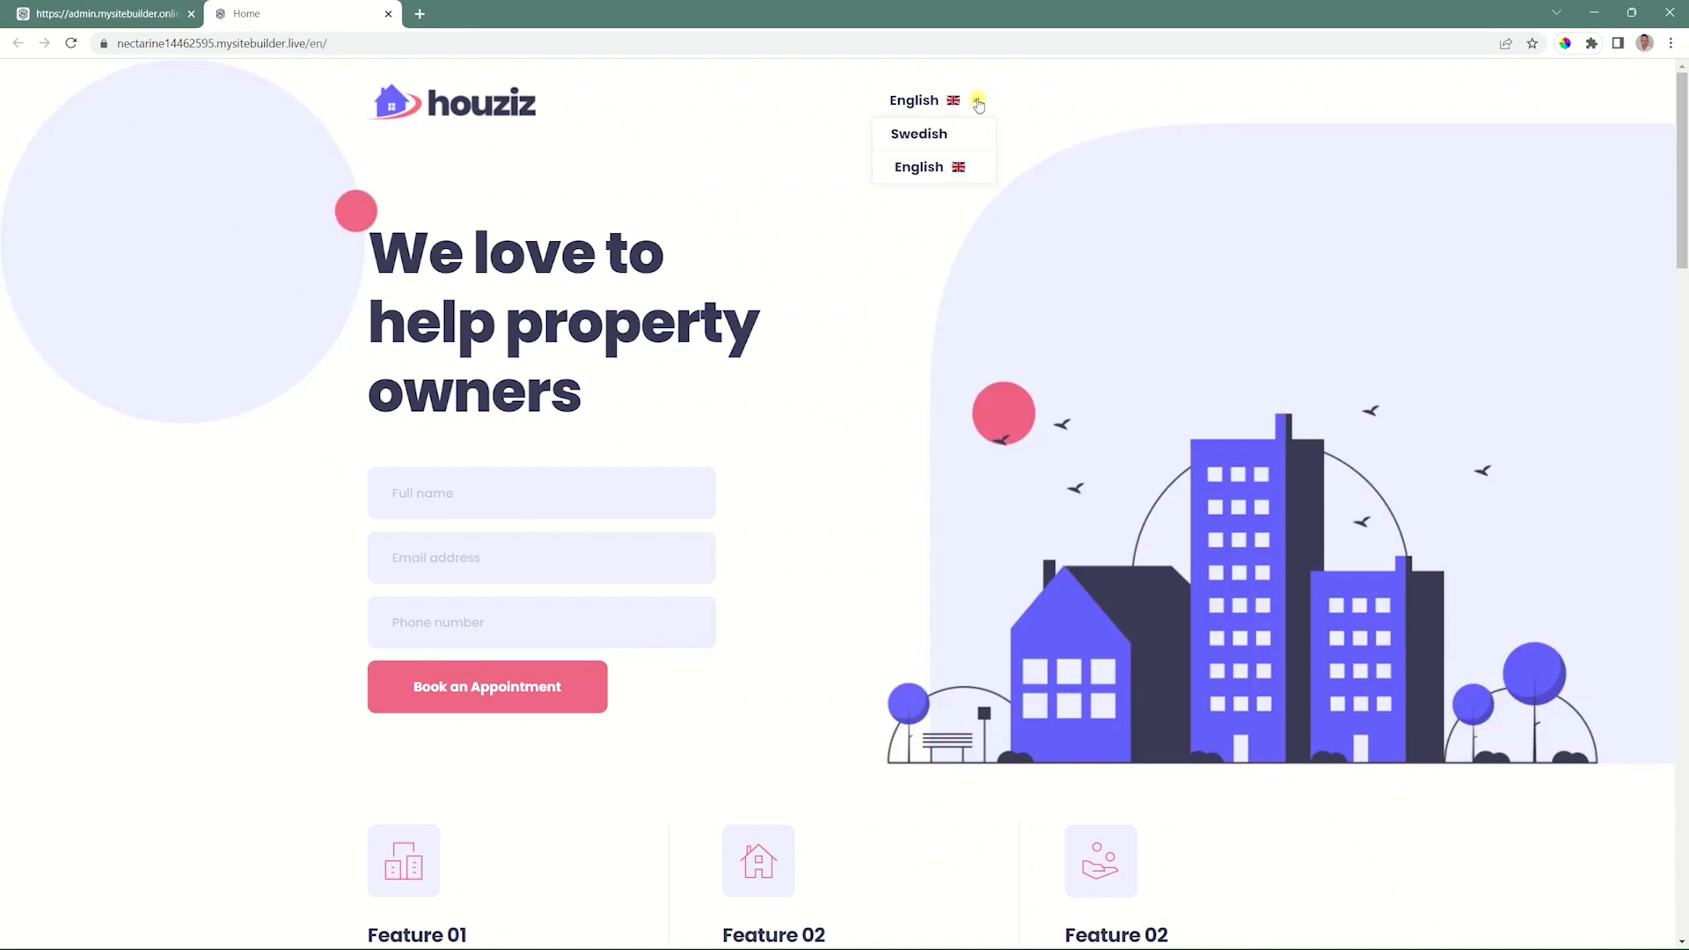
left_click(932, 134)
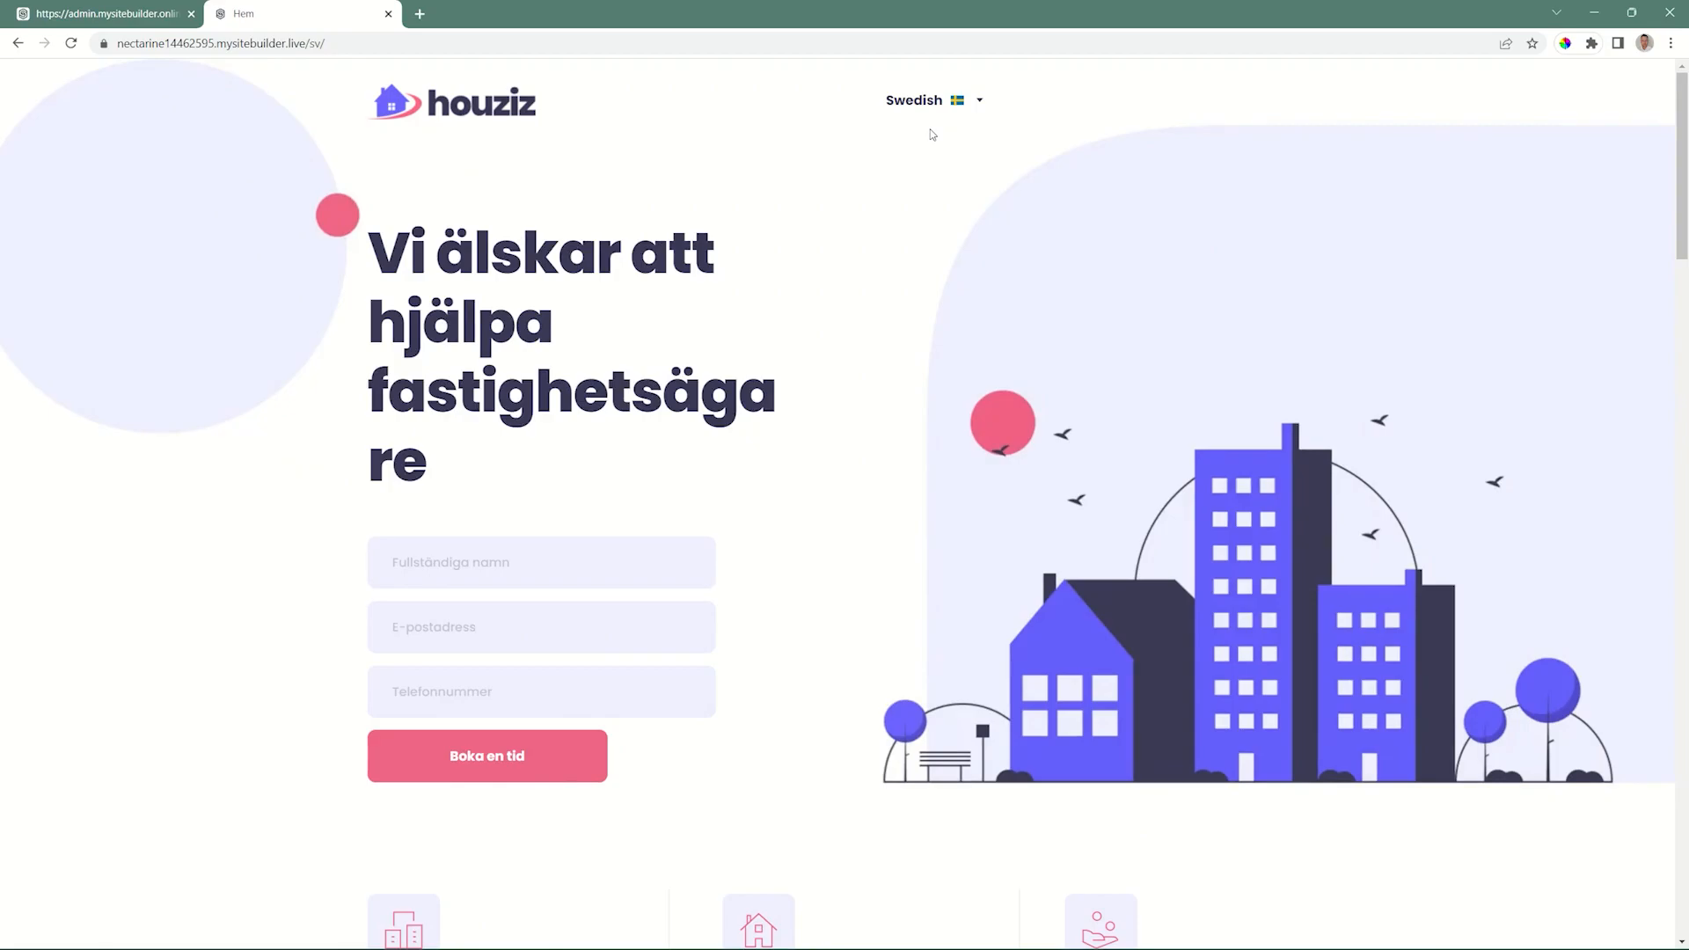
- Examine the Swedish text throughout the published home page
scroll(993, 430, "down", 8)
scroll(992, 432, "down", 9)
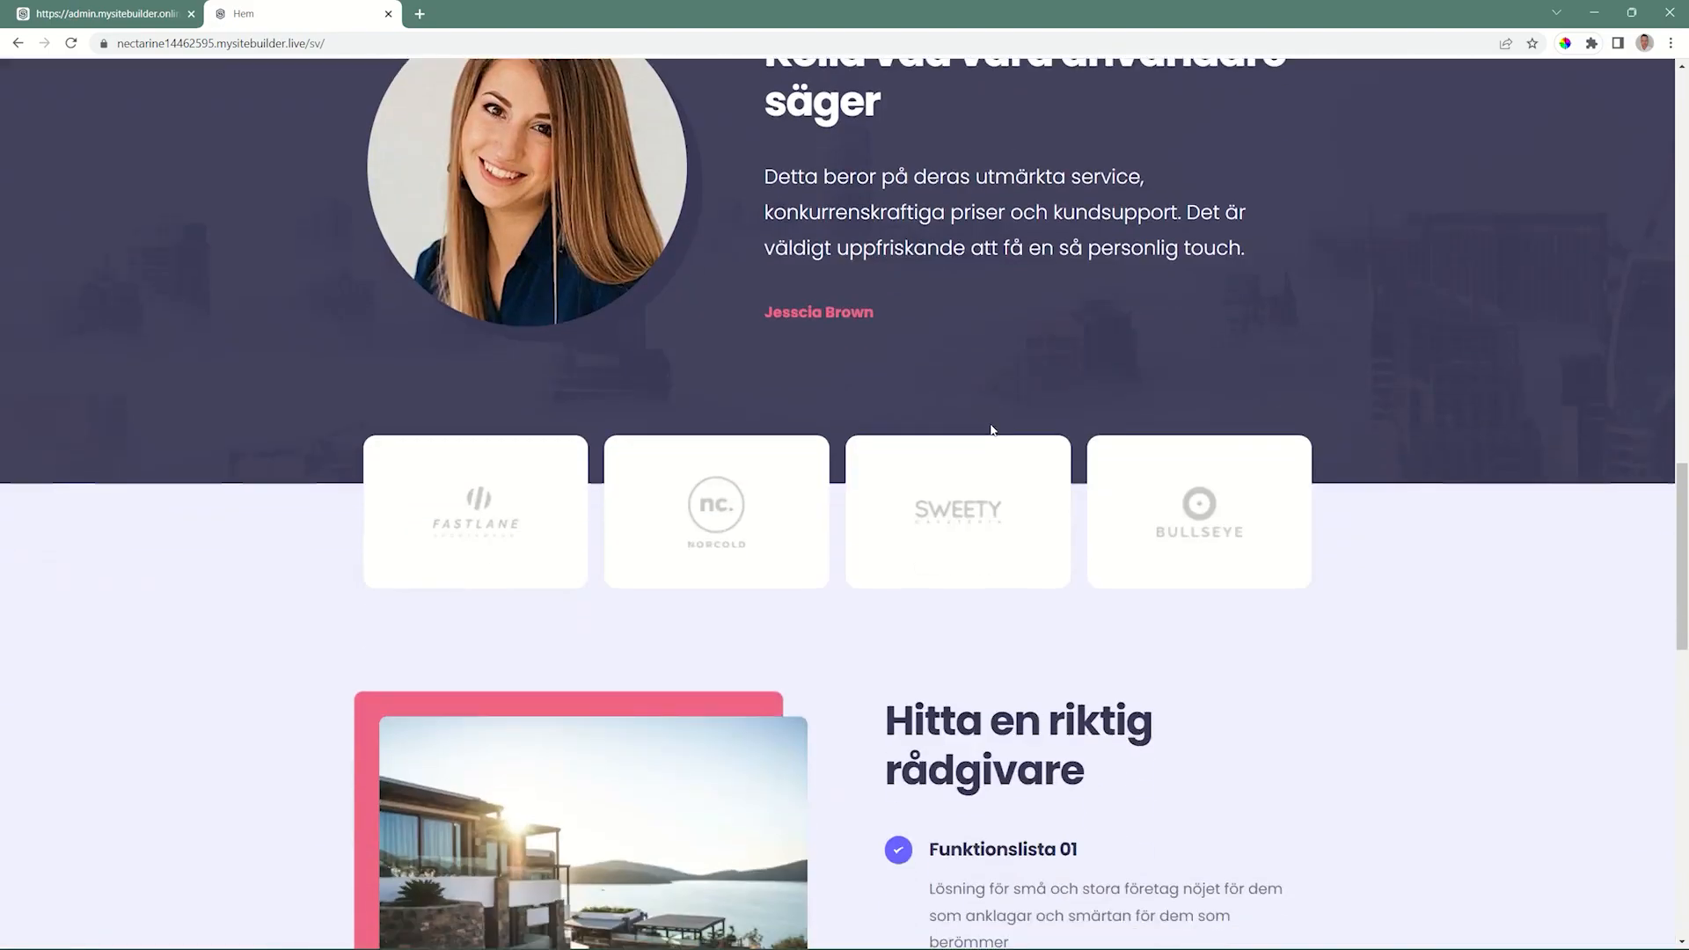
scroll(991, 430, "down", 5)
scroll(992, 430, "down", 5)
scroll(994, 429, "up", 9)
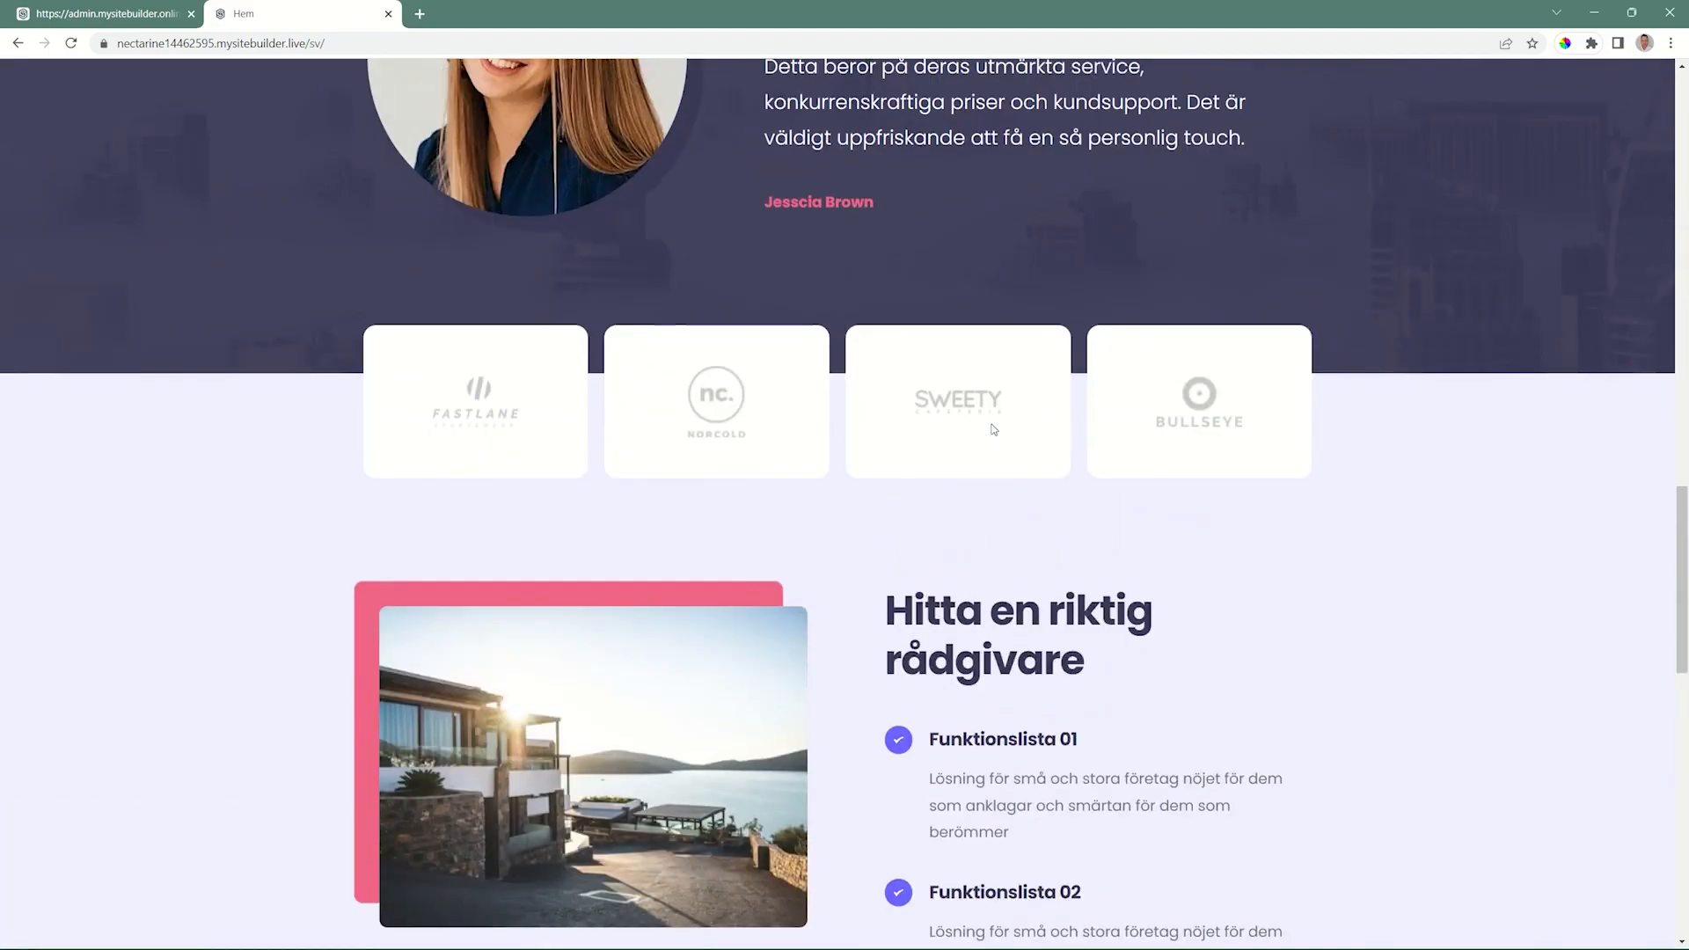
scroll(994, 429, "up", 15)
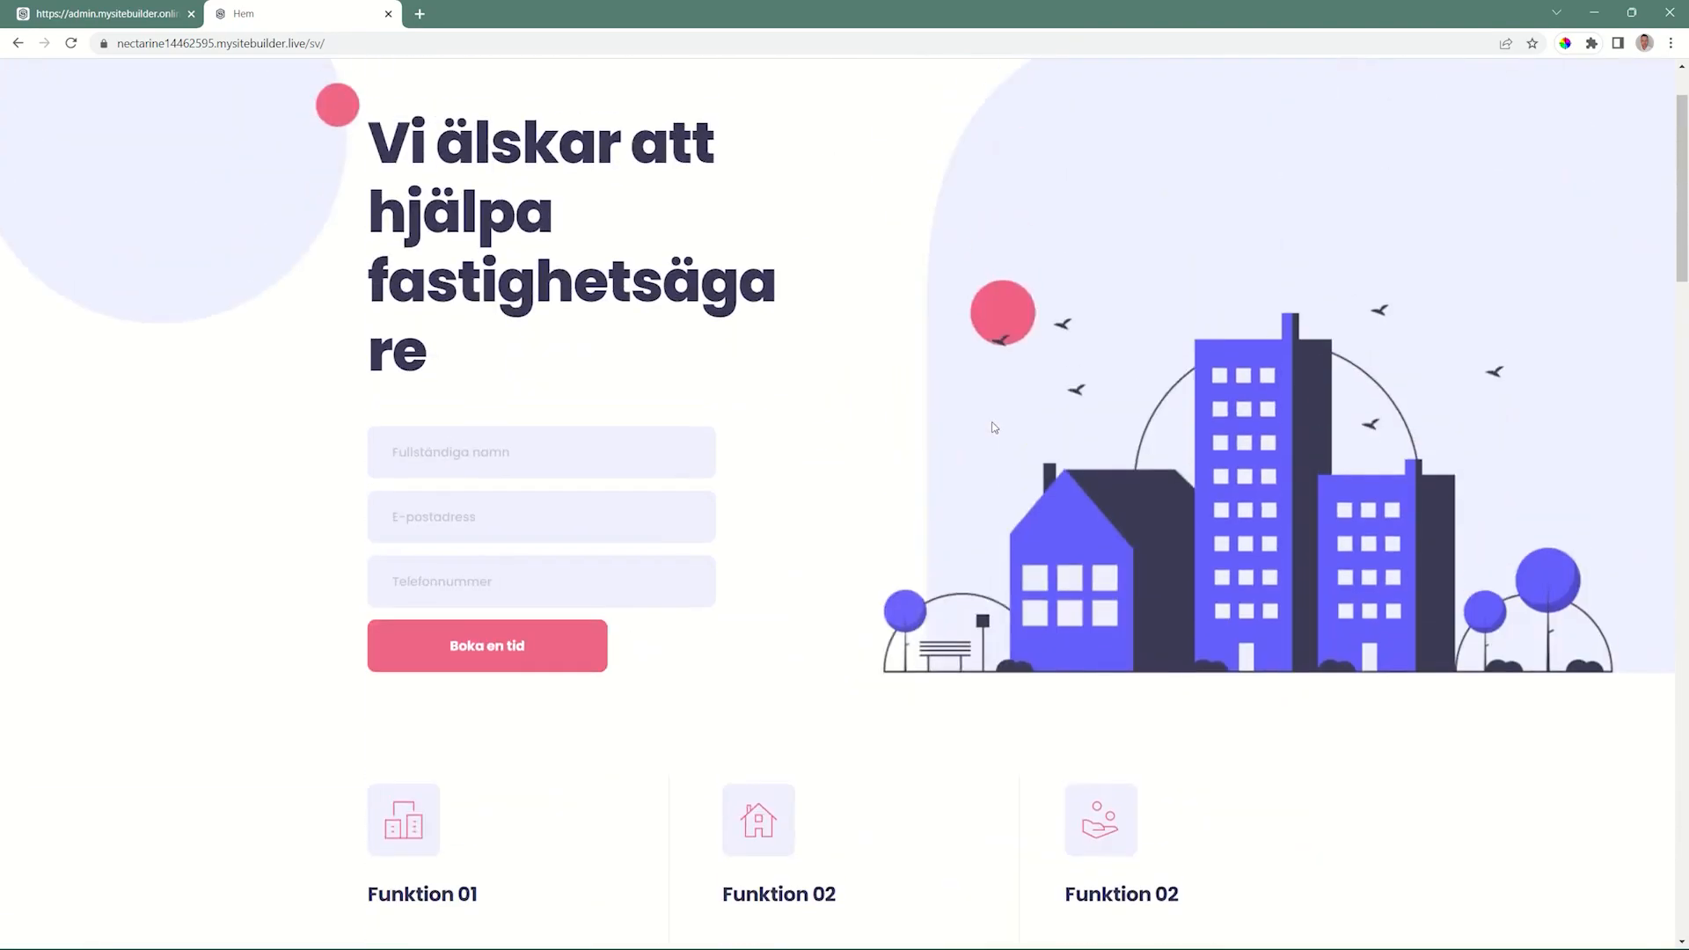
scroll(994, 428, "up", 2)
- Return to the site editor and open the Home page's translation settings
left_click(106, 14)
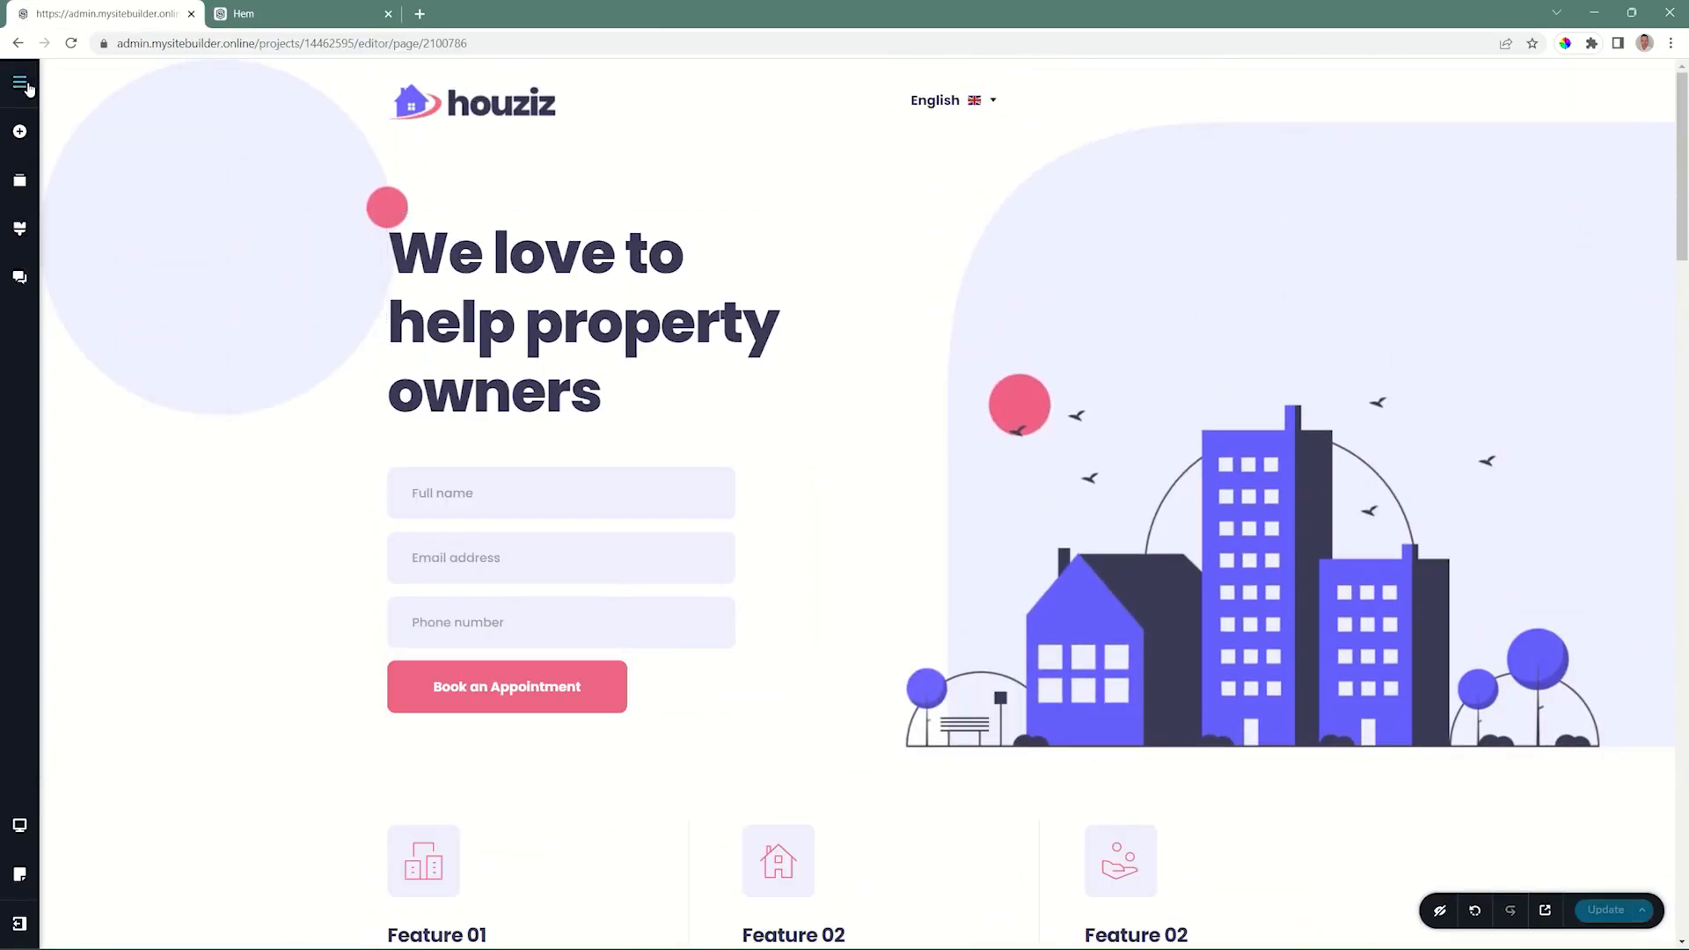
left_click(21, 83)
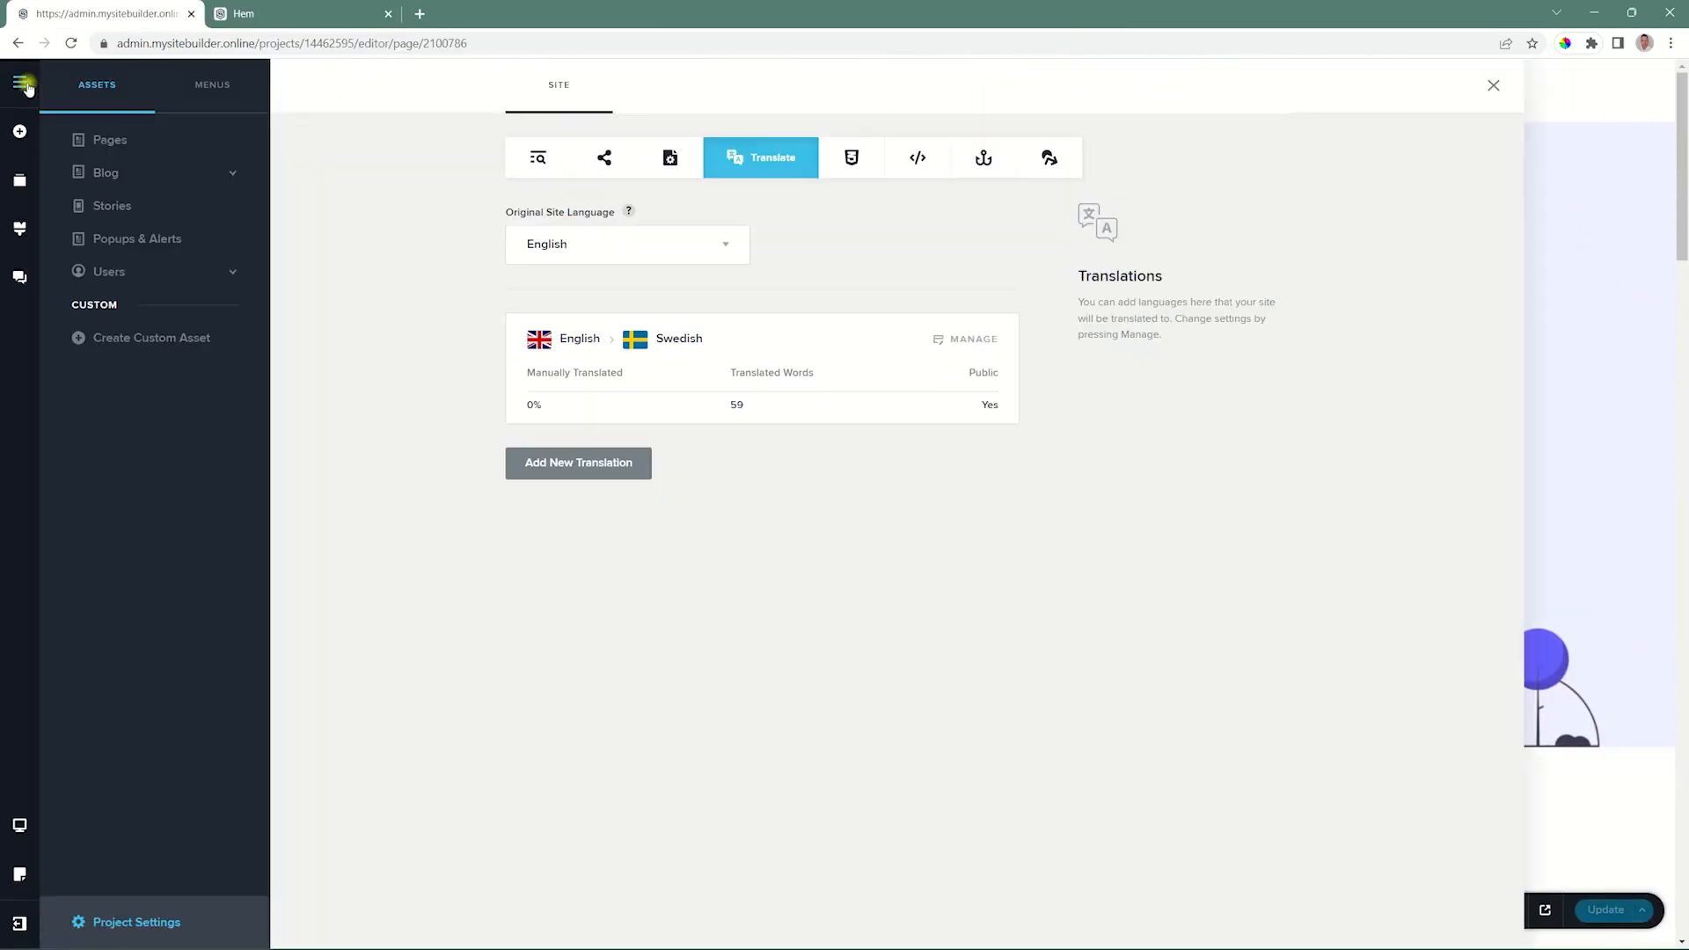
left_click(101, 143)
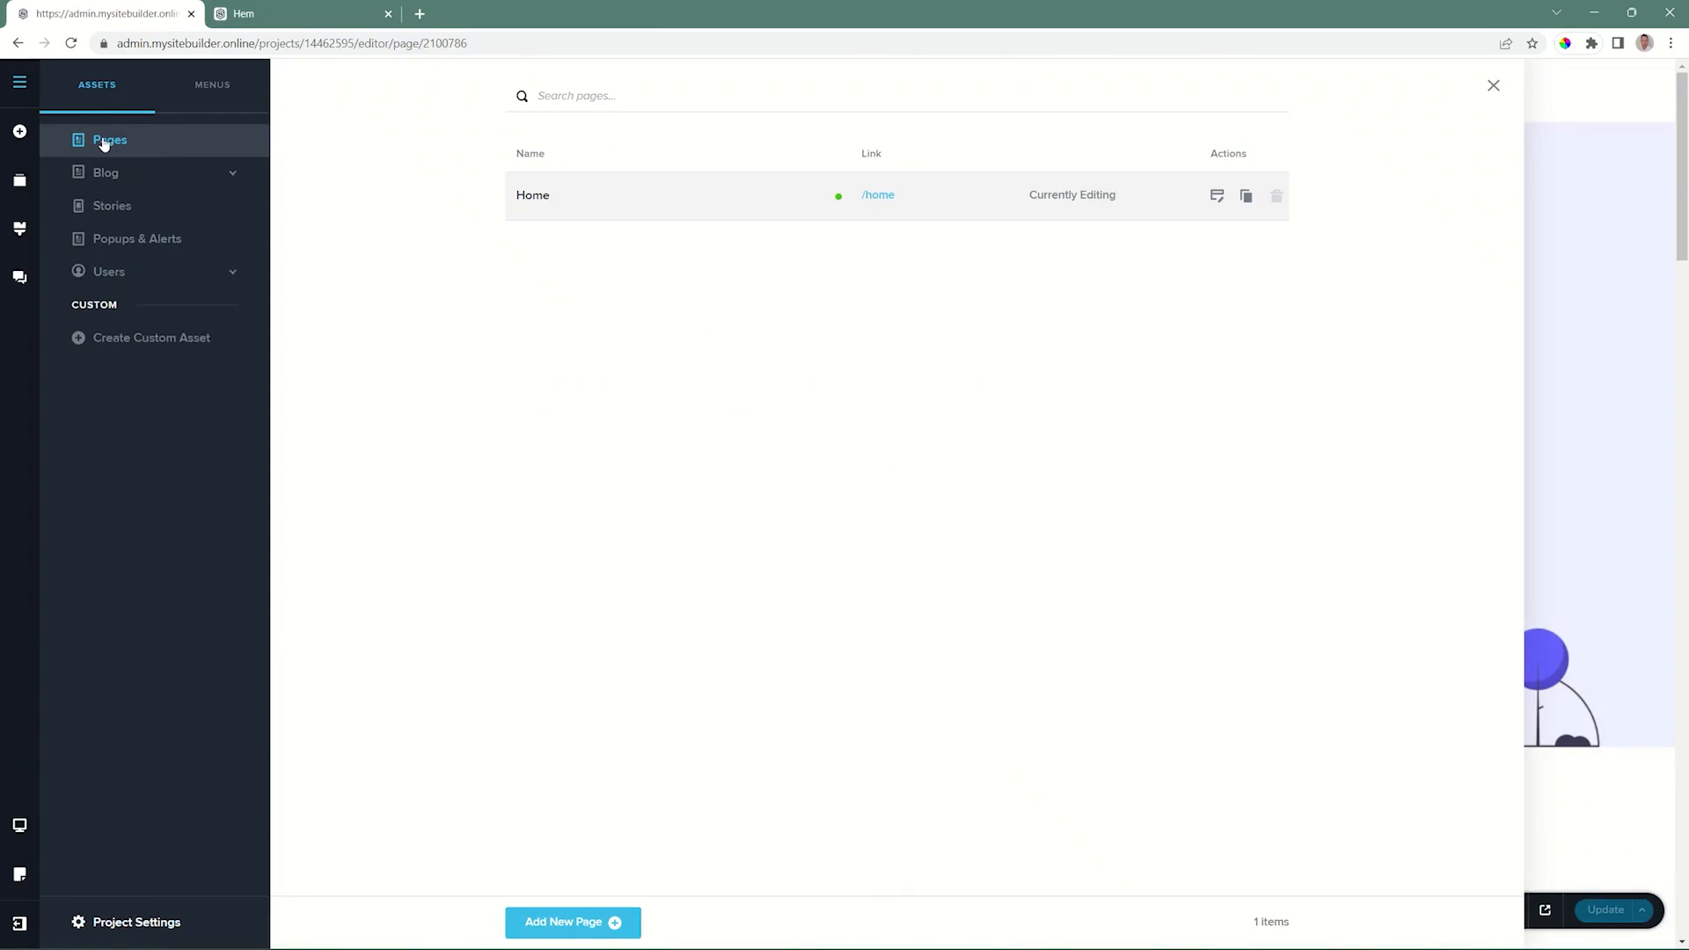
left_click(532, 195)
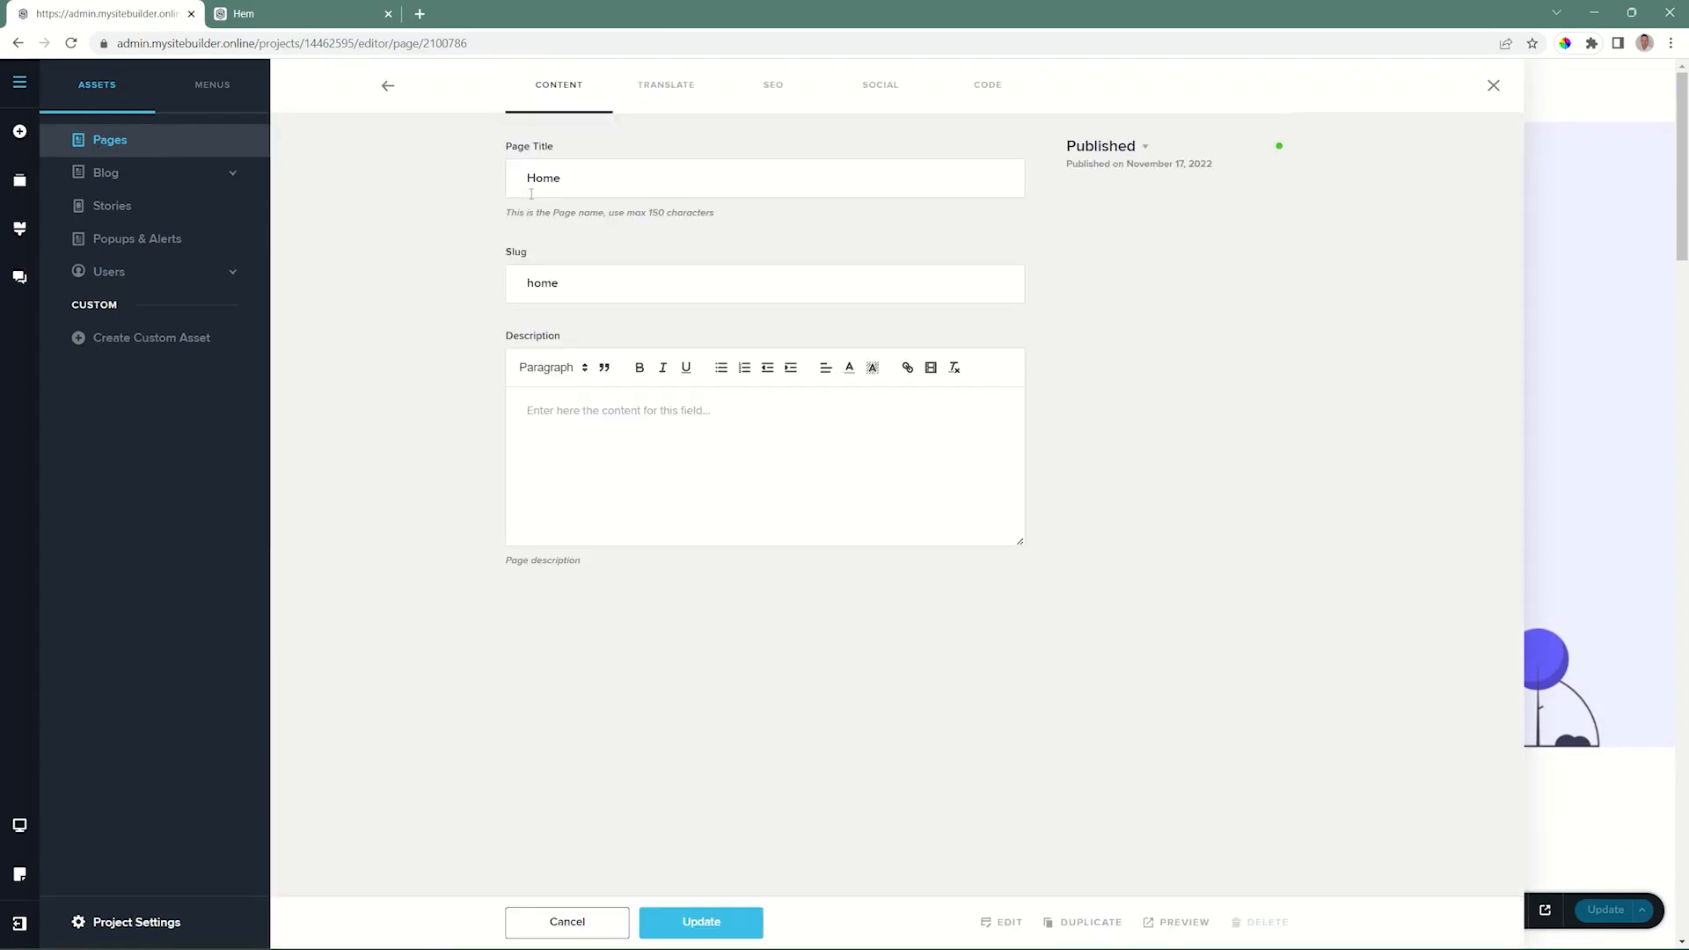
left_click(671, 88)
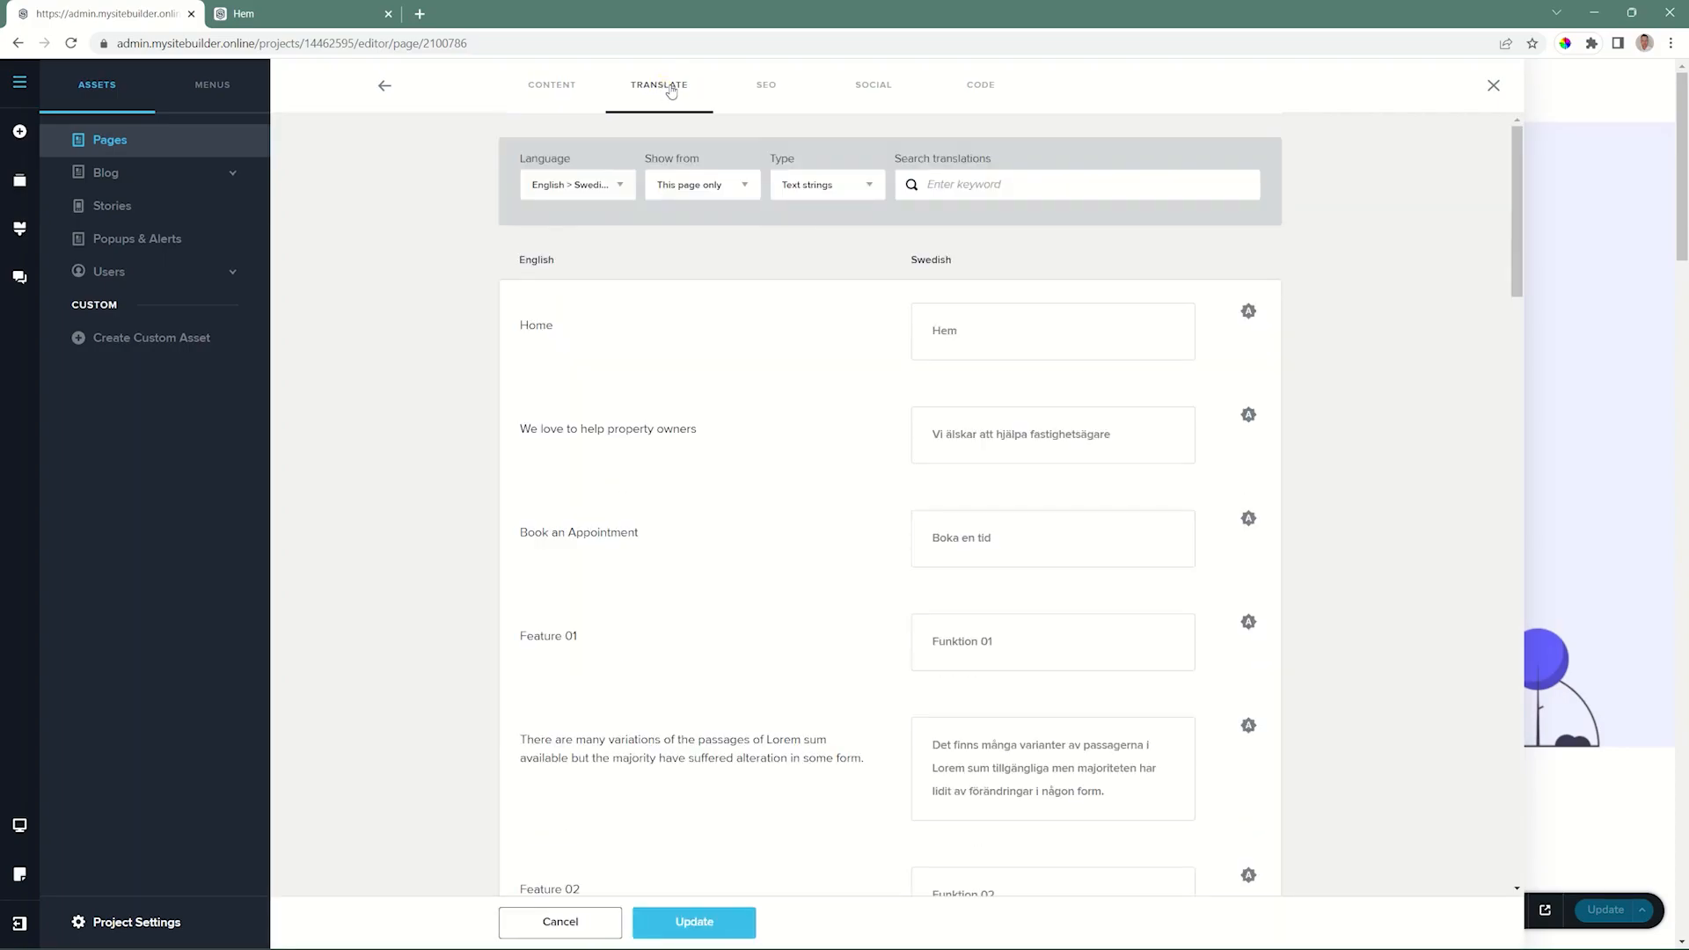
- Examine the Home page's English text strings and their Swedish translations
scroll(991, 370, "down", 10)
scroll(967, 372, "down", 10)
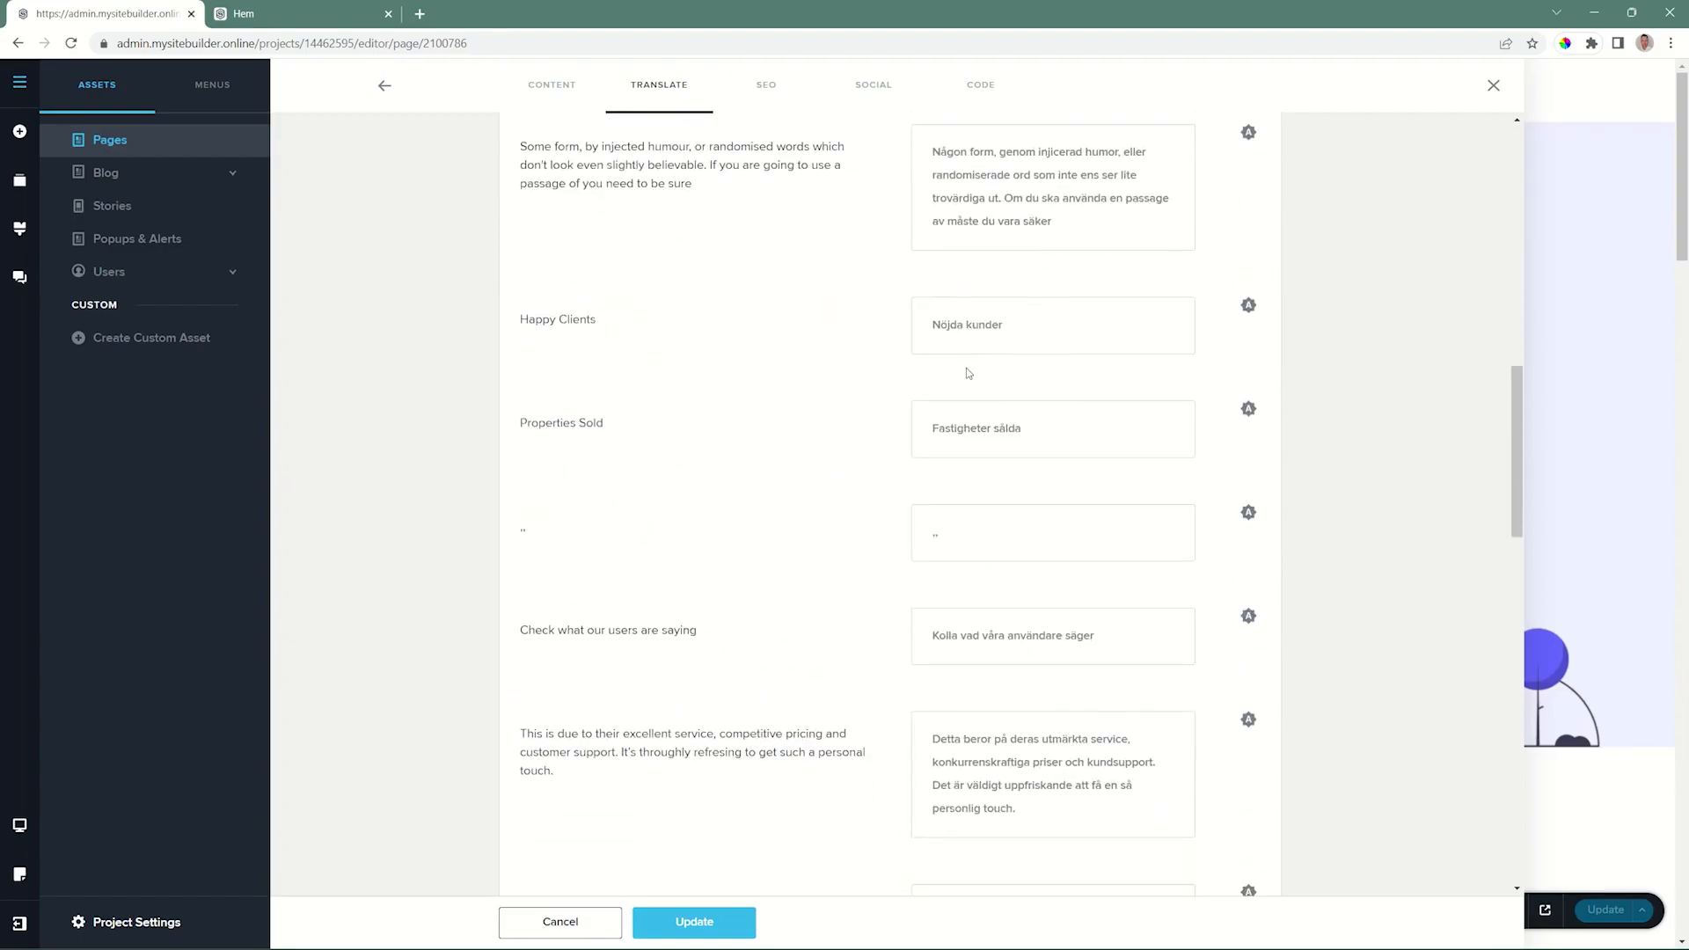
scroll(967, 369, "up", 4)
scroll(968, 371, "up", 10)
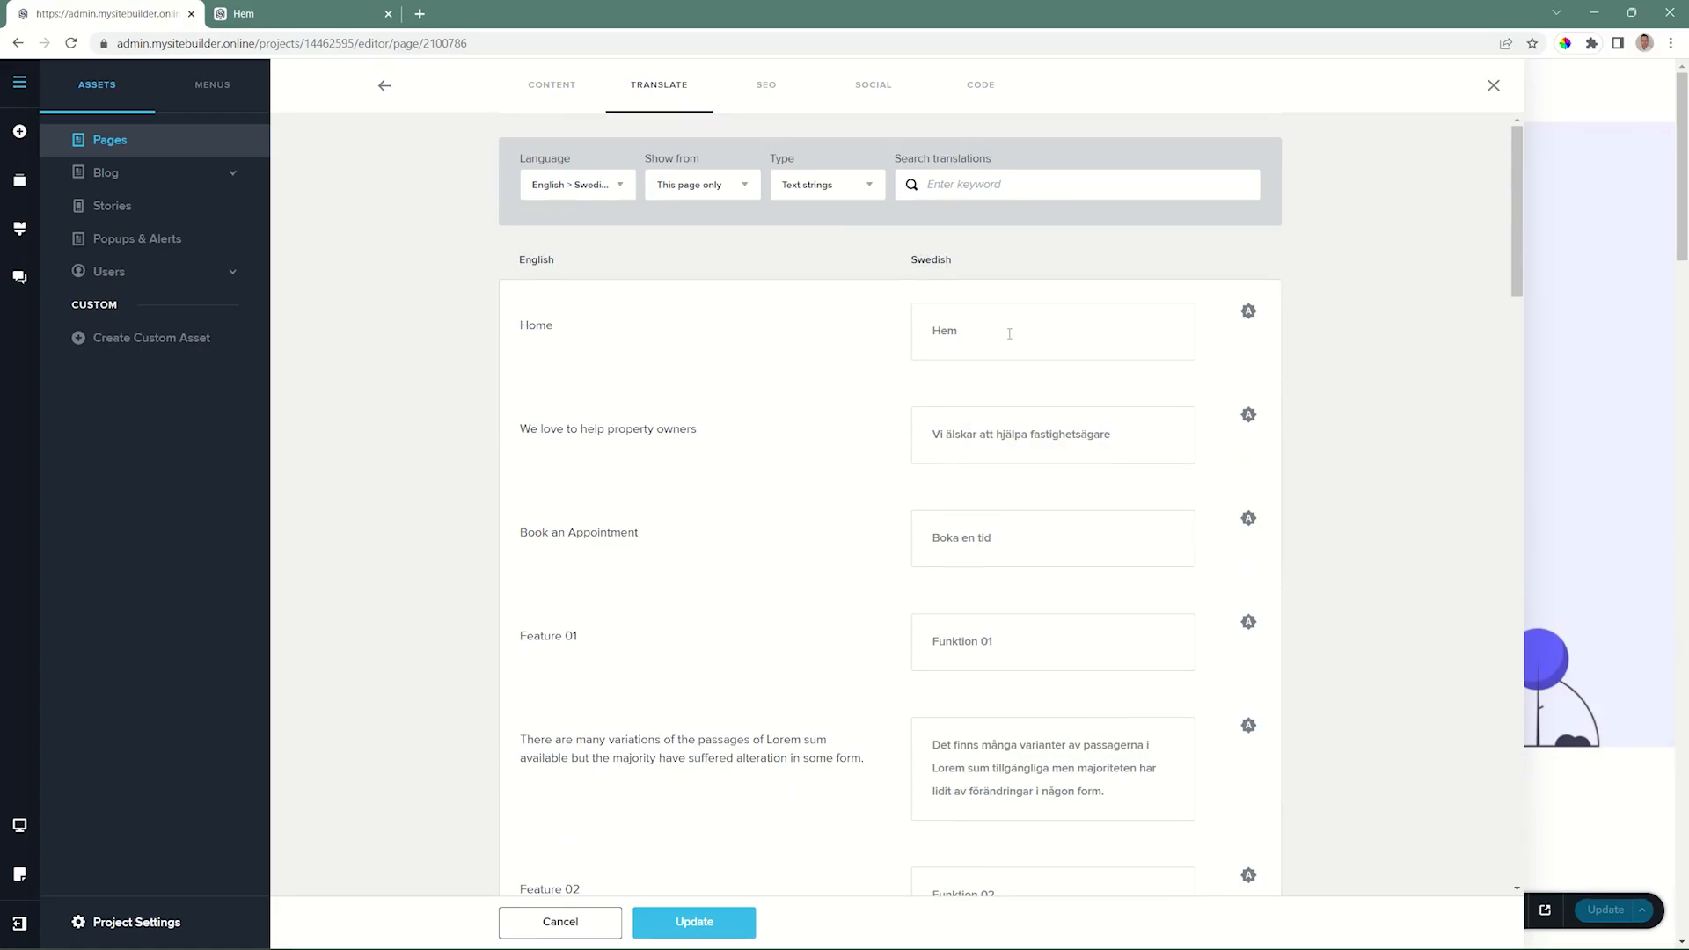
scroll(1010, 334, "down", 4)
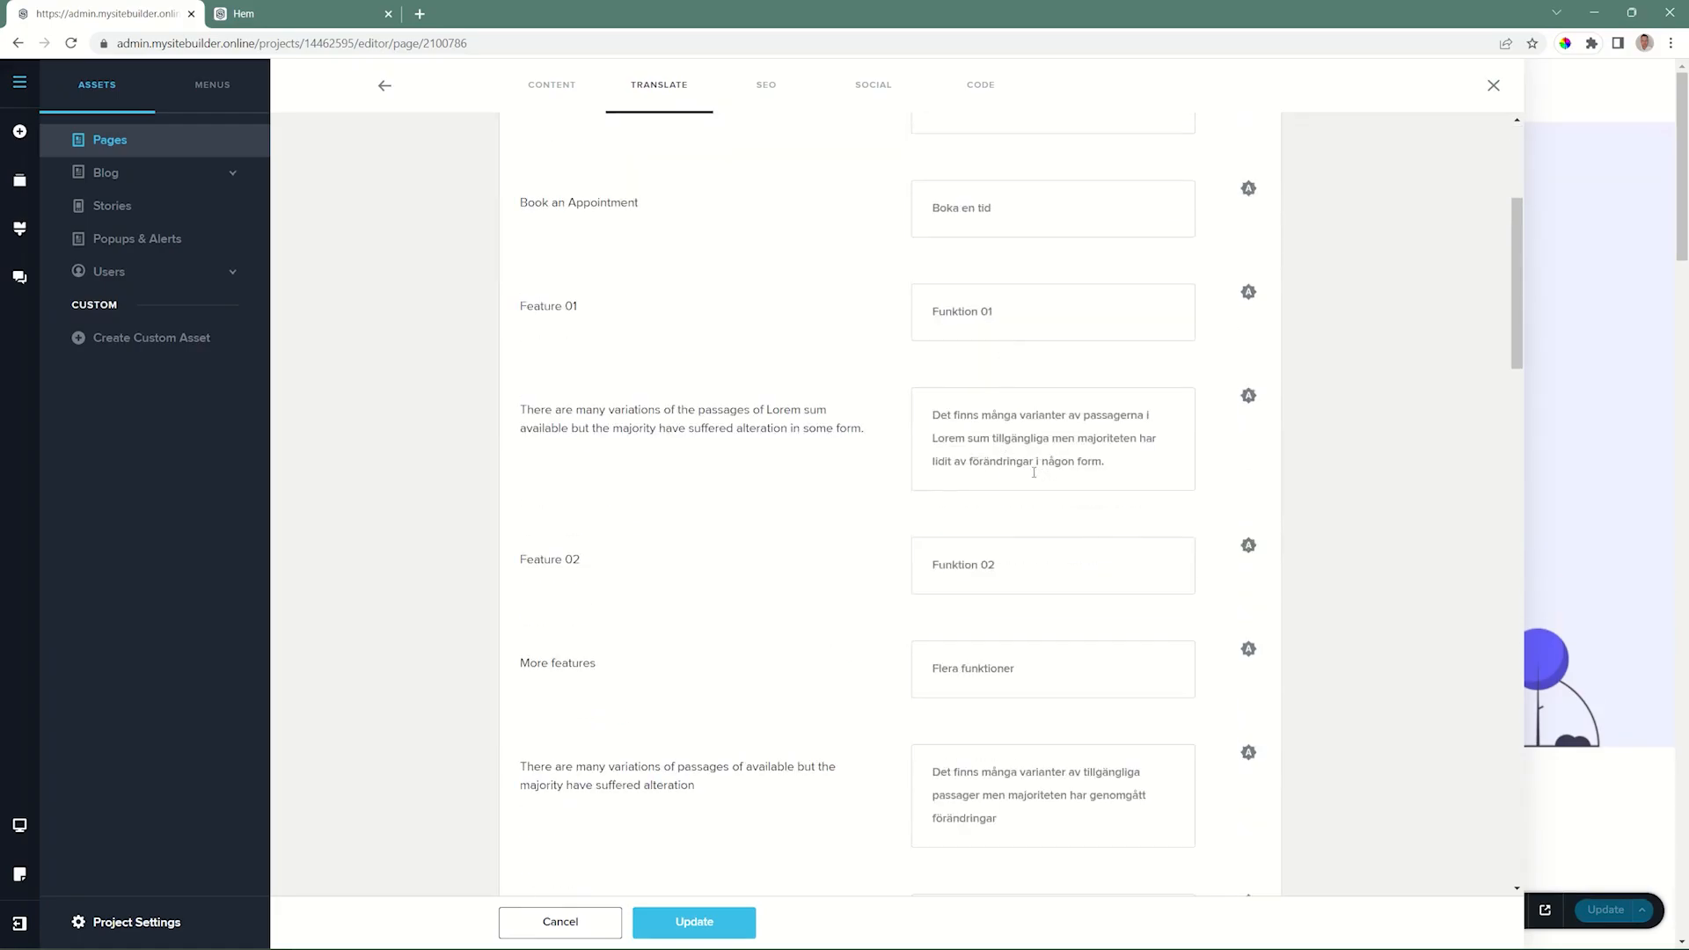
scroll(1033, 472, "down", 8)
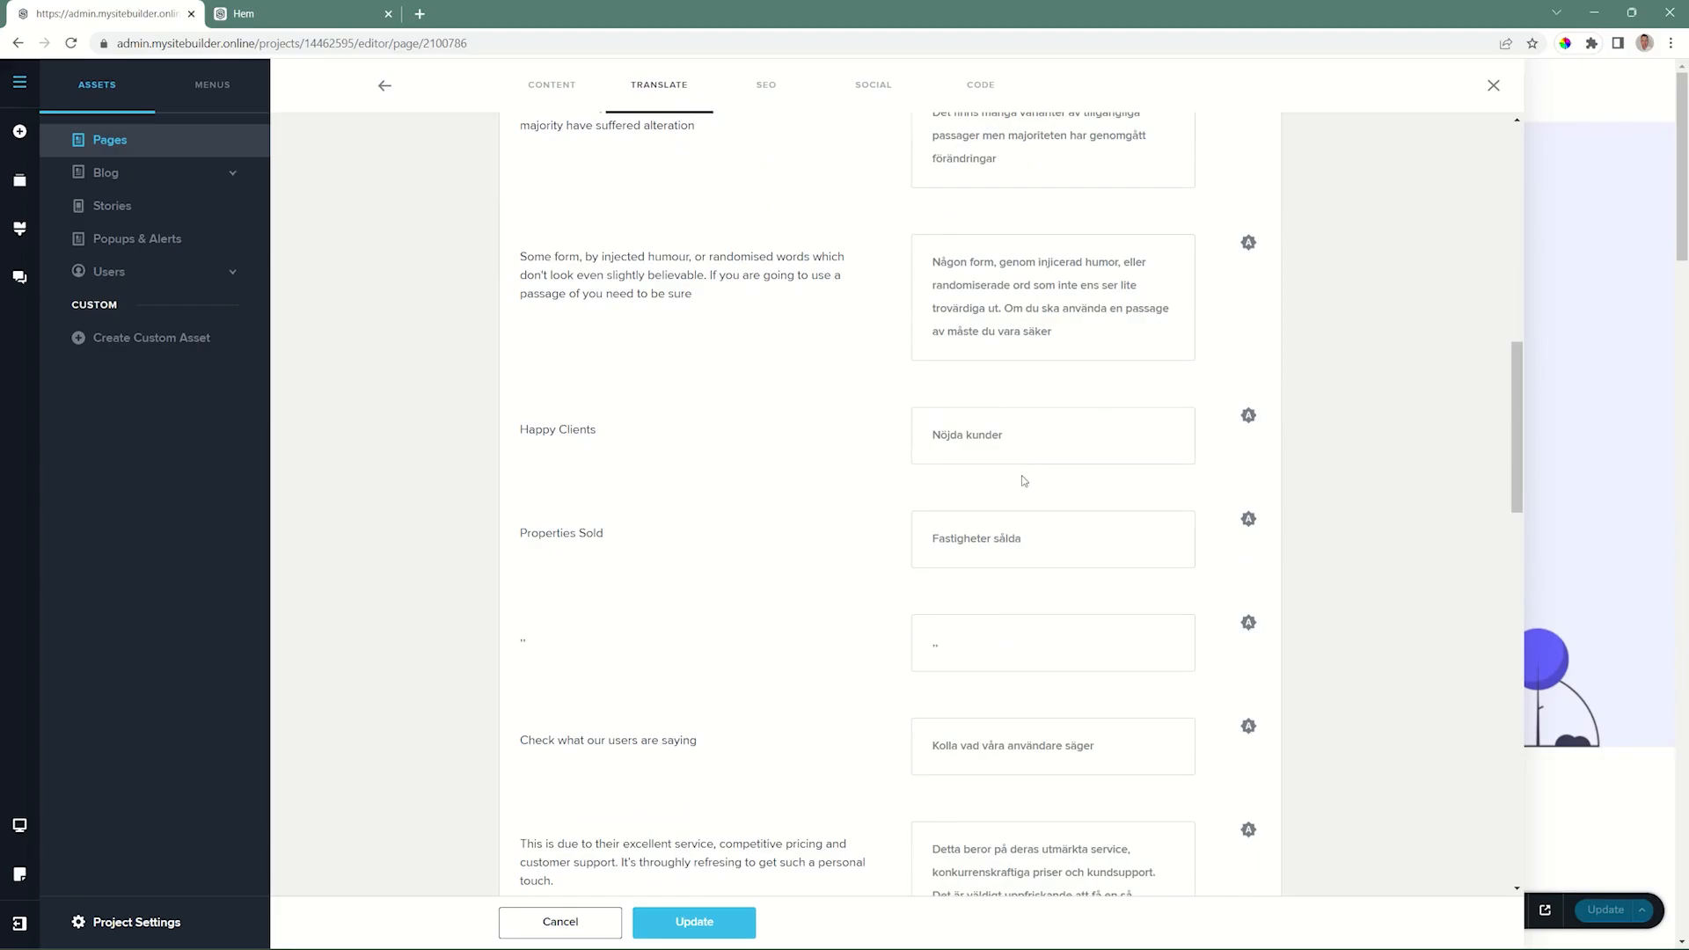
scroll(1023, 477, "down", 5)
scroll(1023, 475, "up", 17)
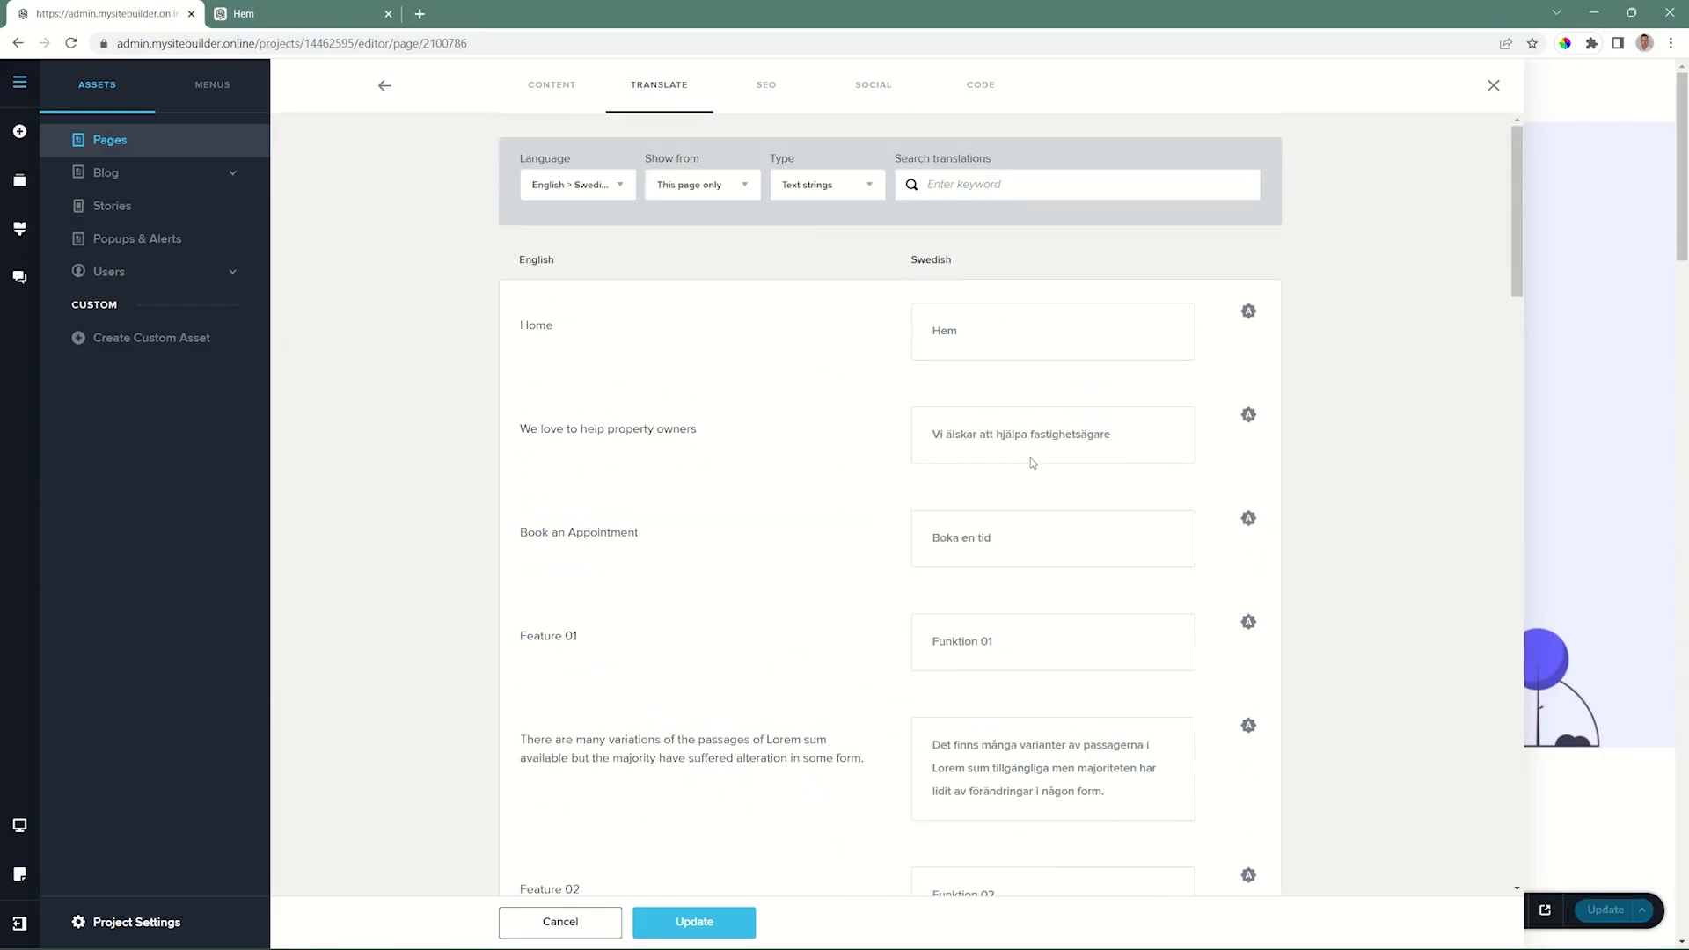
- Filter the Home page's translations to show Media Images
left_click(825, 186)
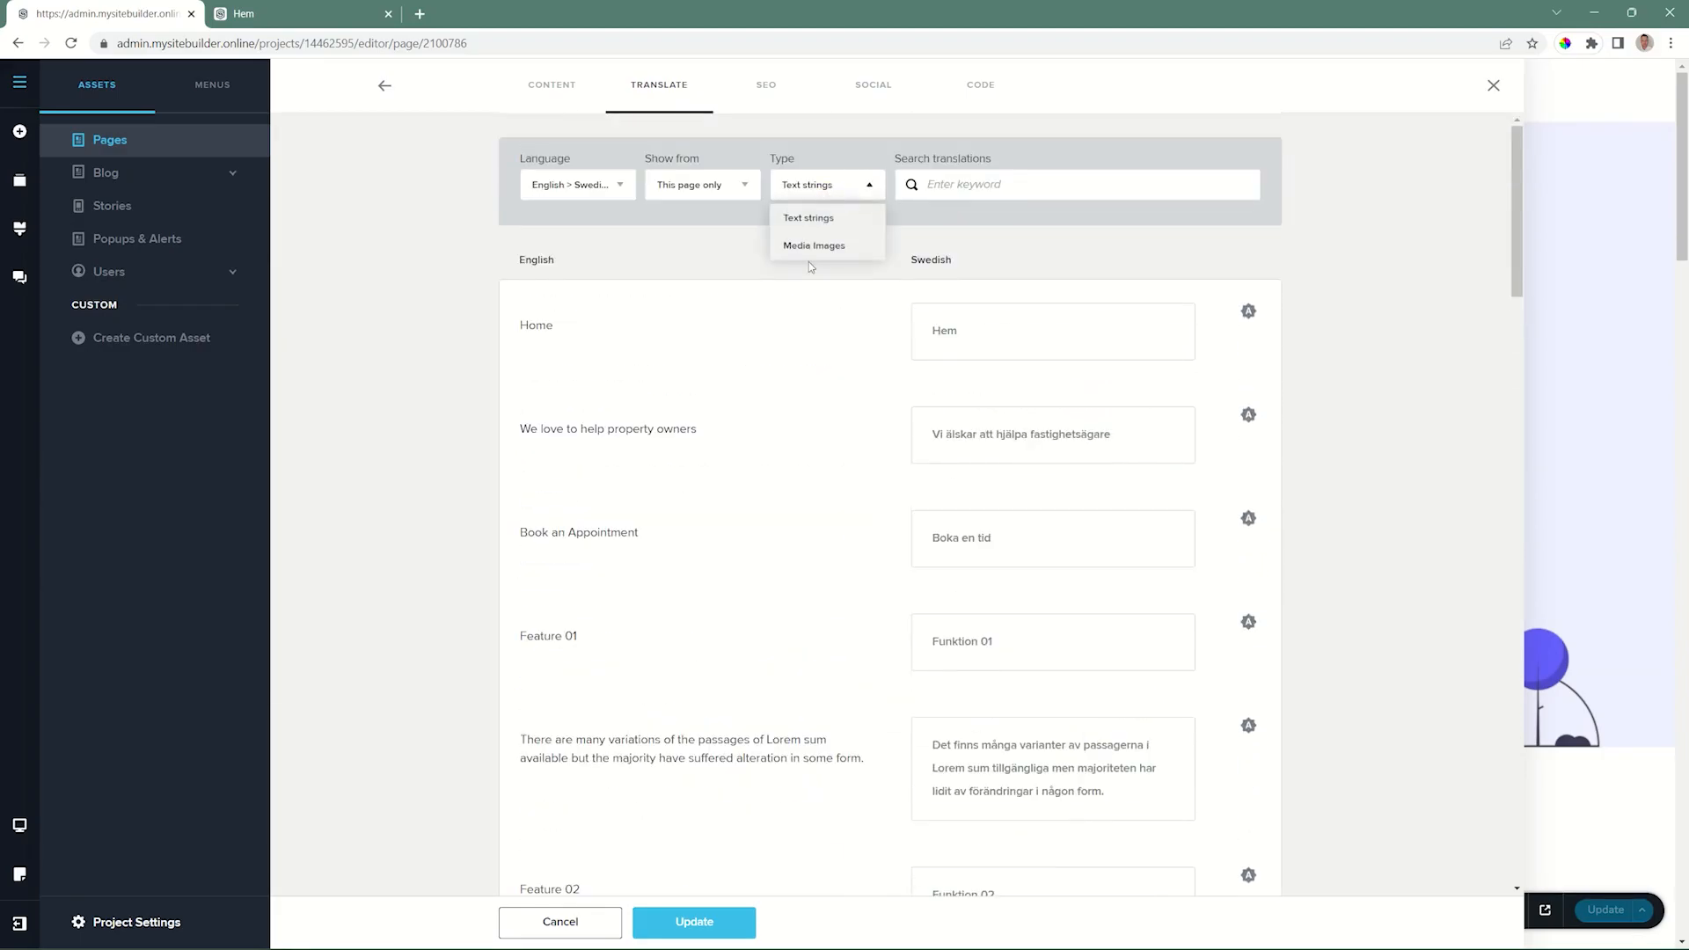
left_click(813, 245)
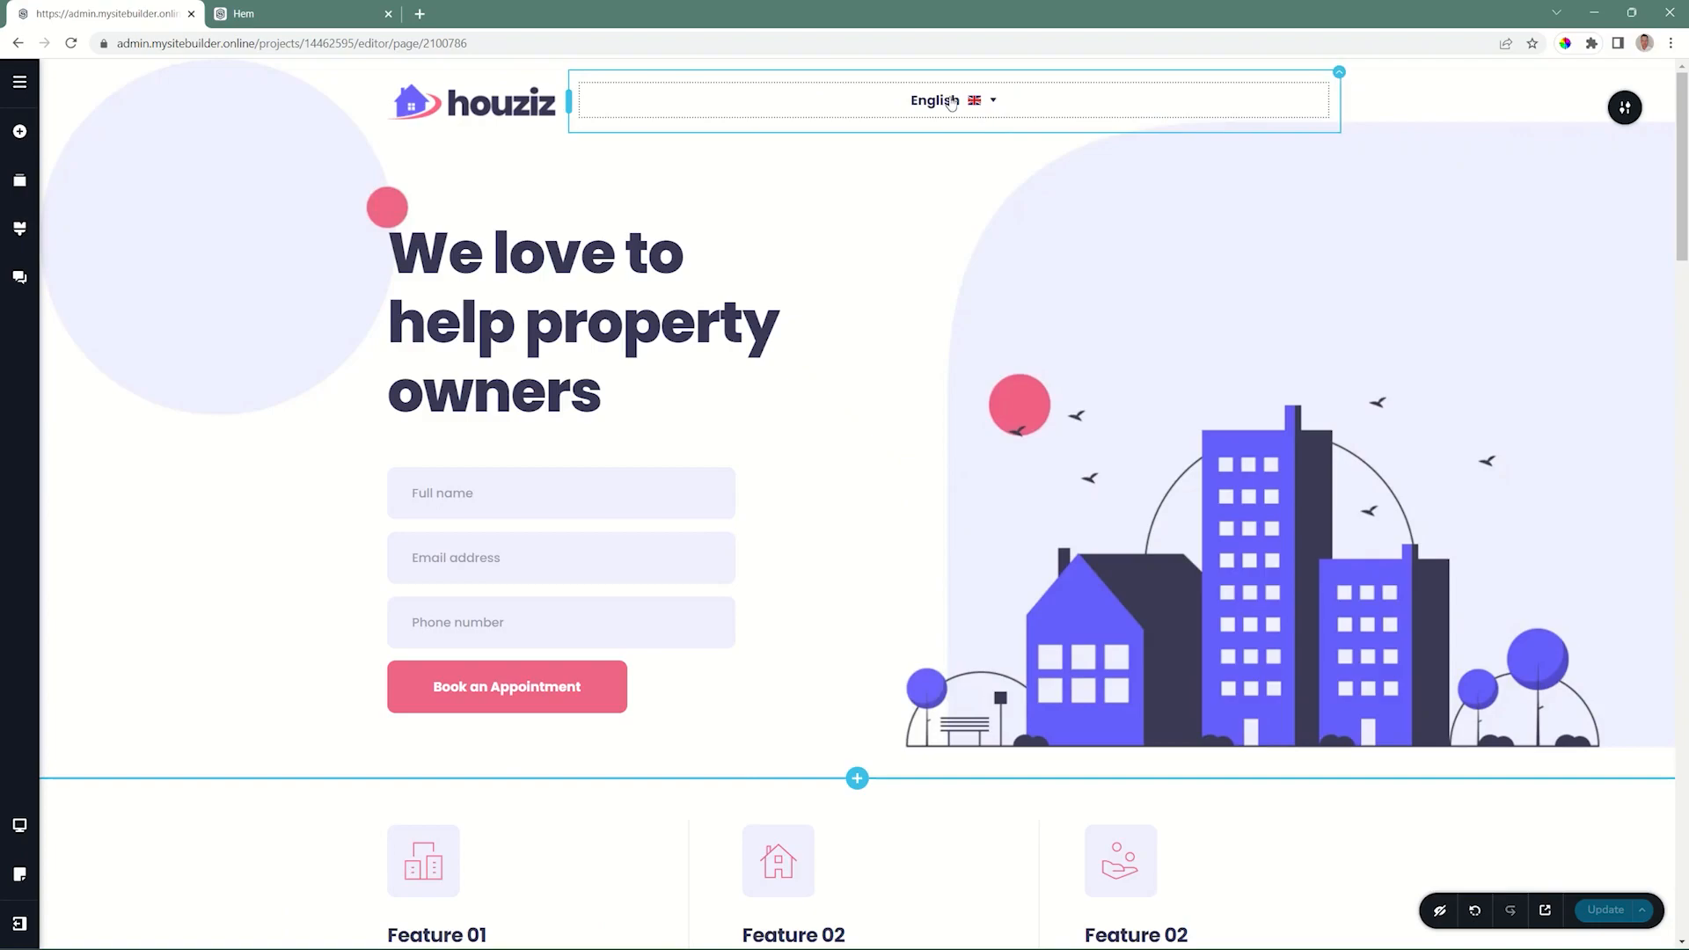
- Check the hero section's Multi-Language option in its settings, then close them
left_click(1623, 108)
left_click(1413, 107)
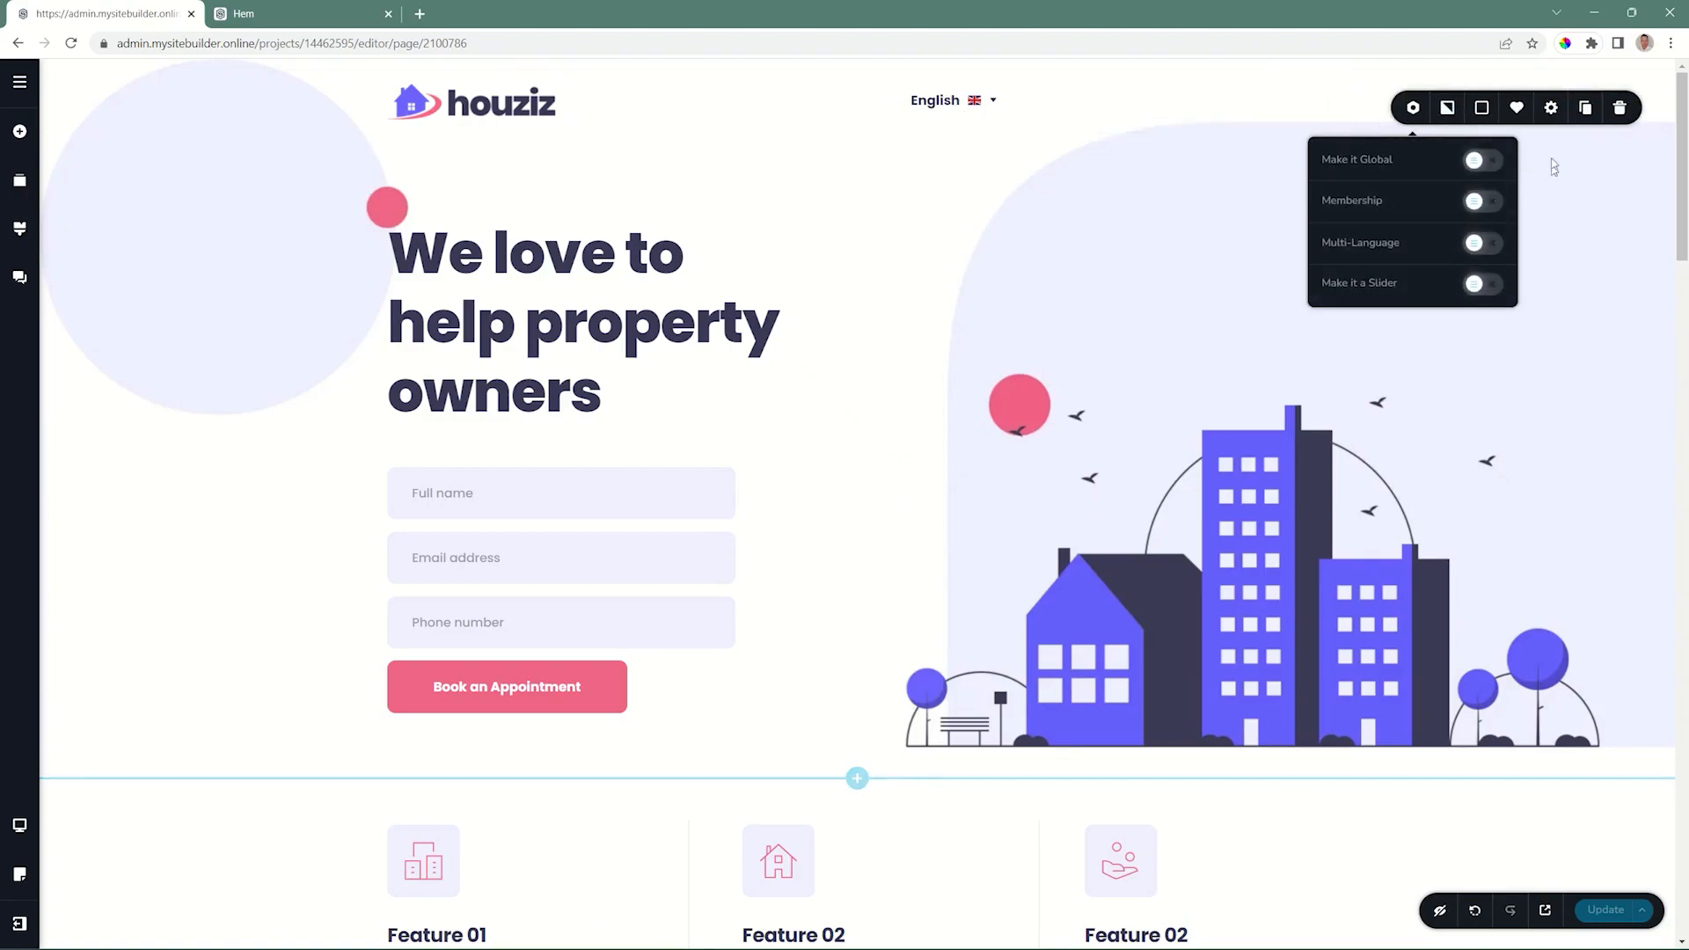
left_click(1582, 216)
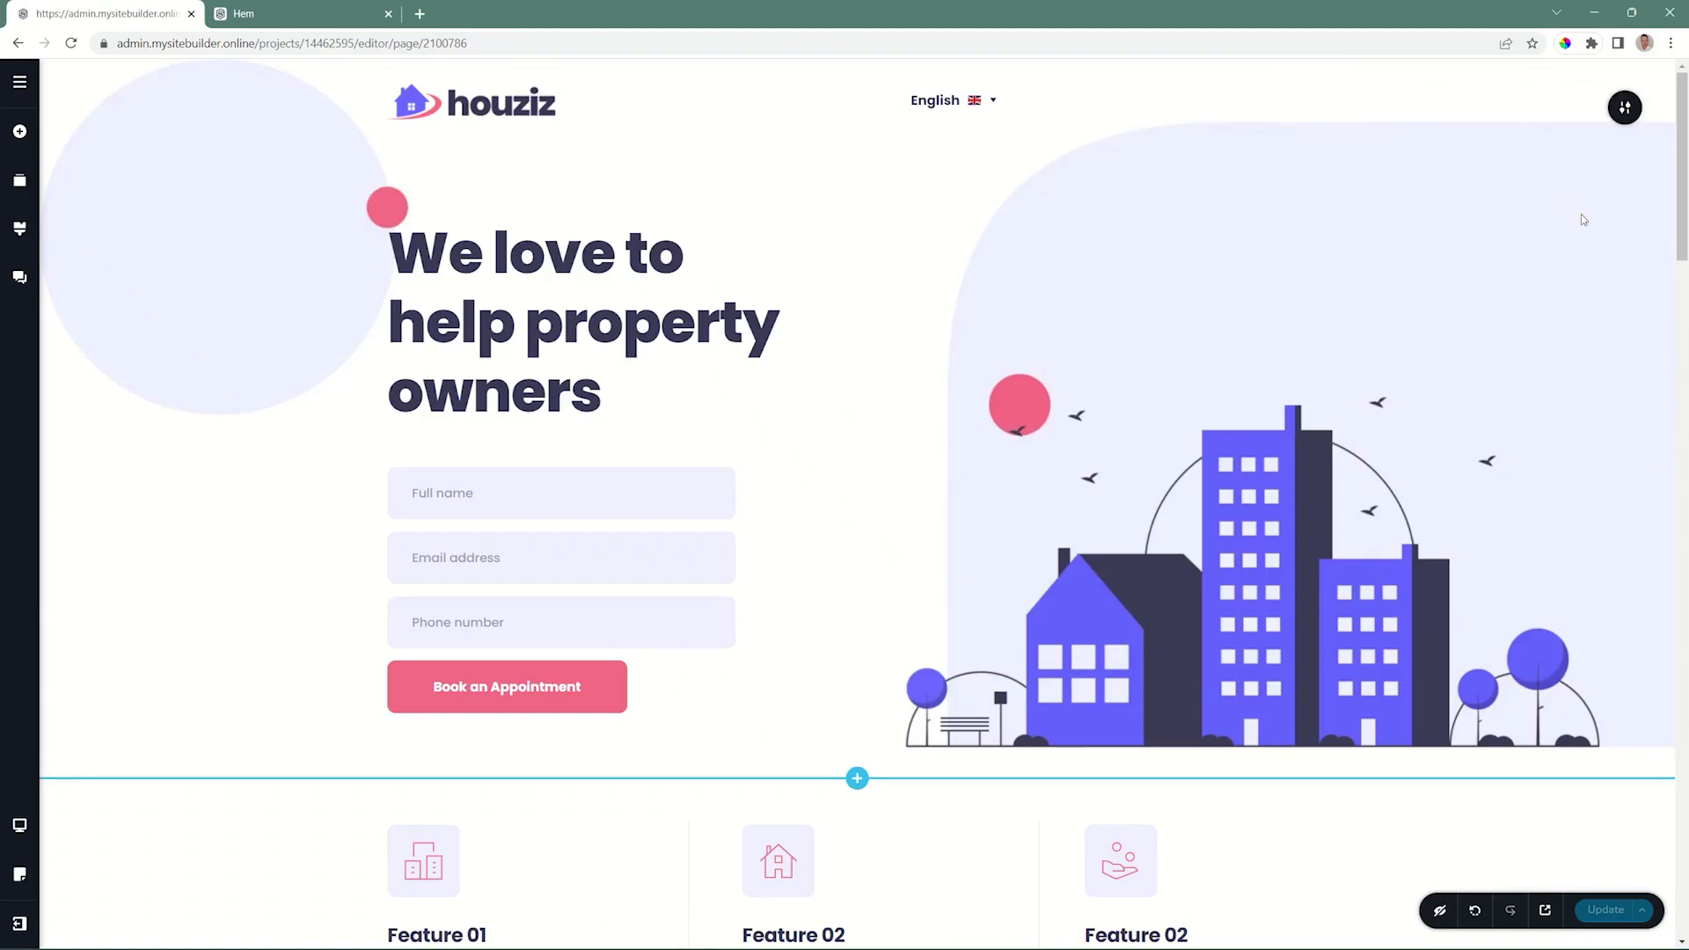
- Open the header language switcher's styling settings and set its position to Fixed
left_click(965, 104)
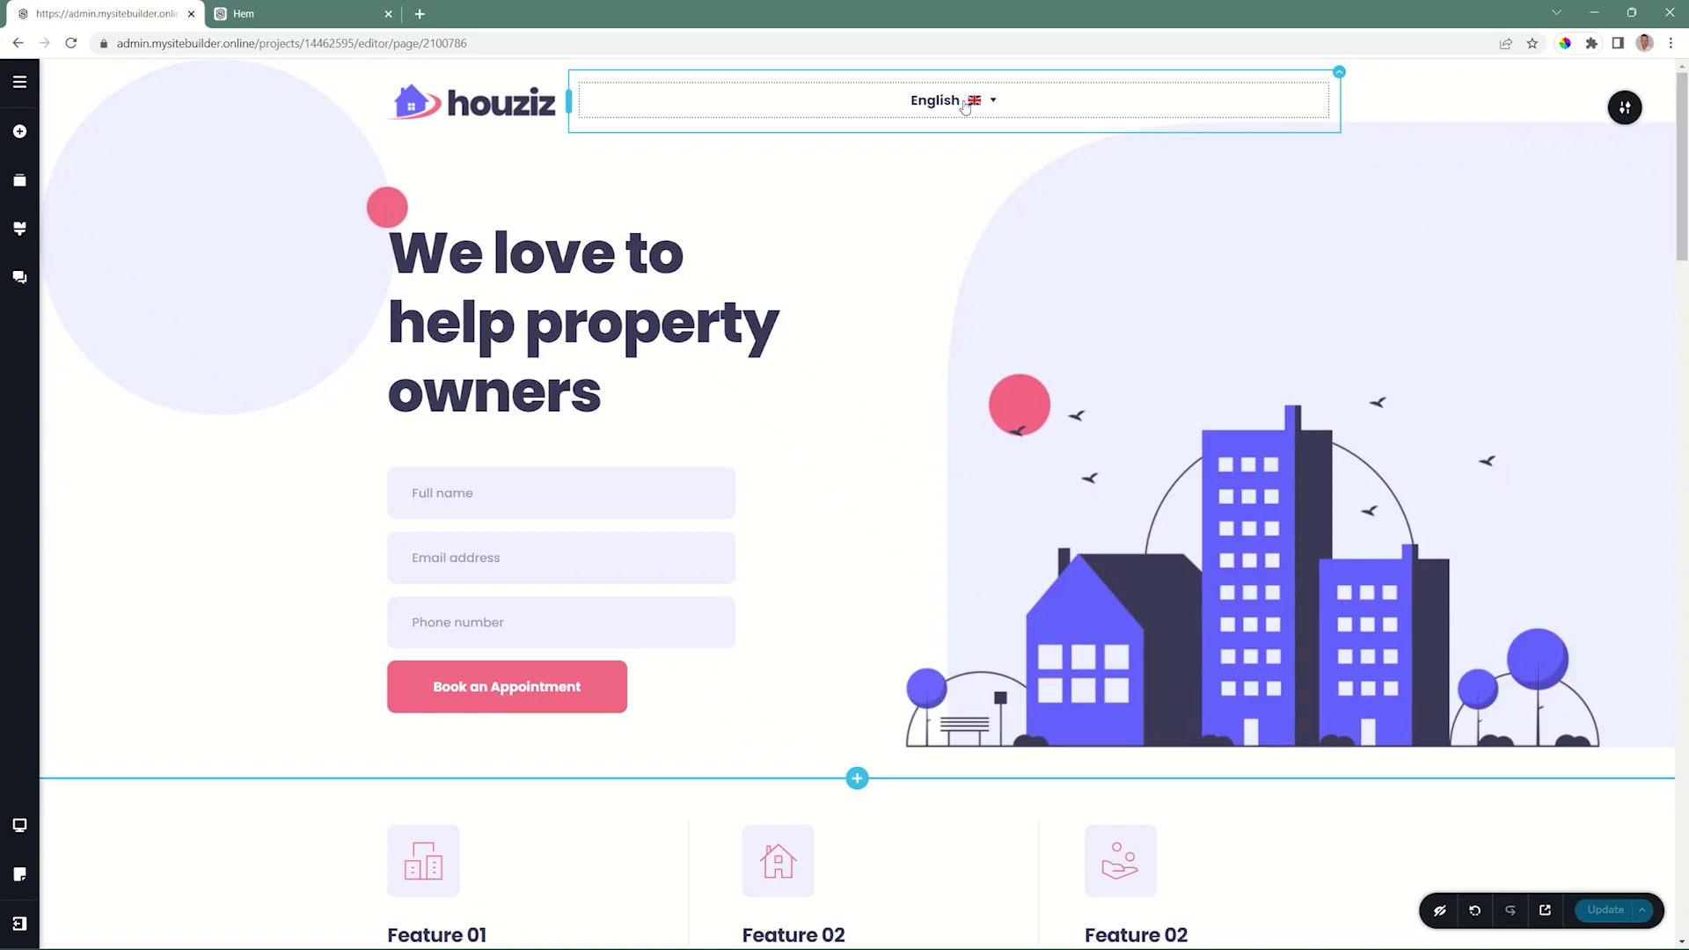
left_click(990, 102)
left_click(990, 146)
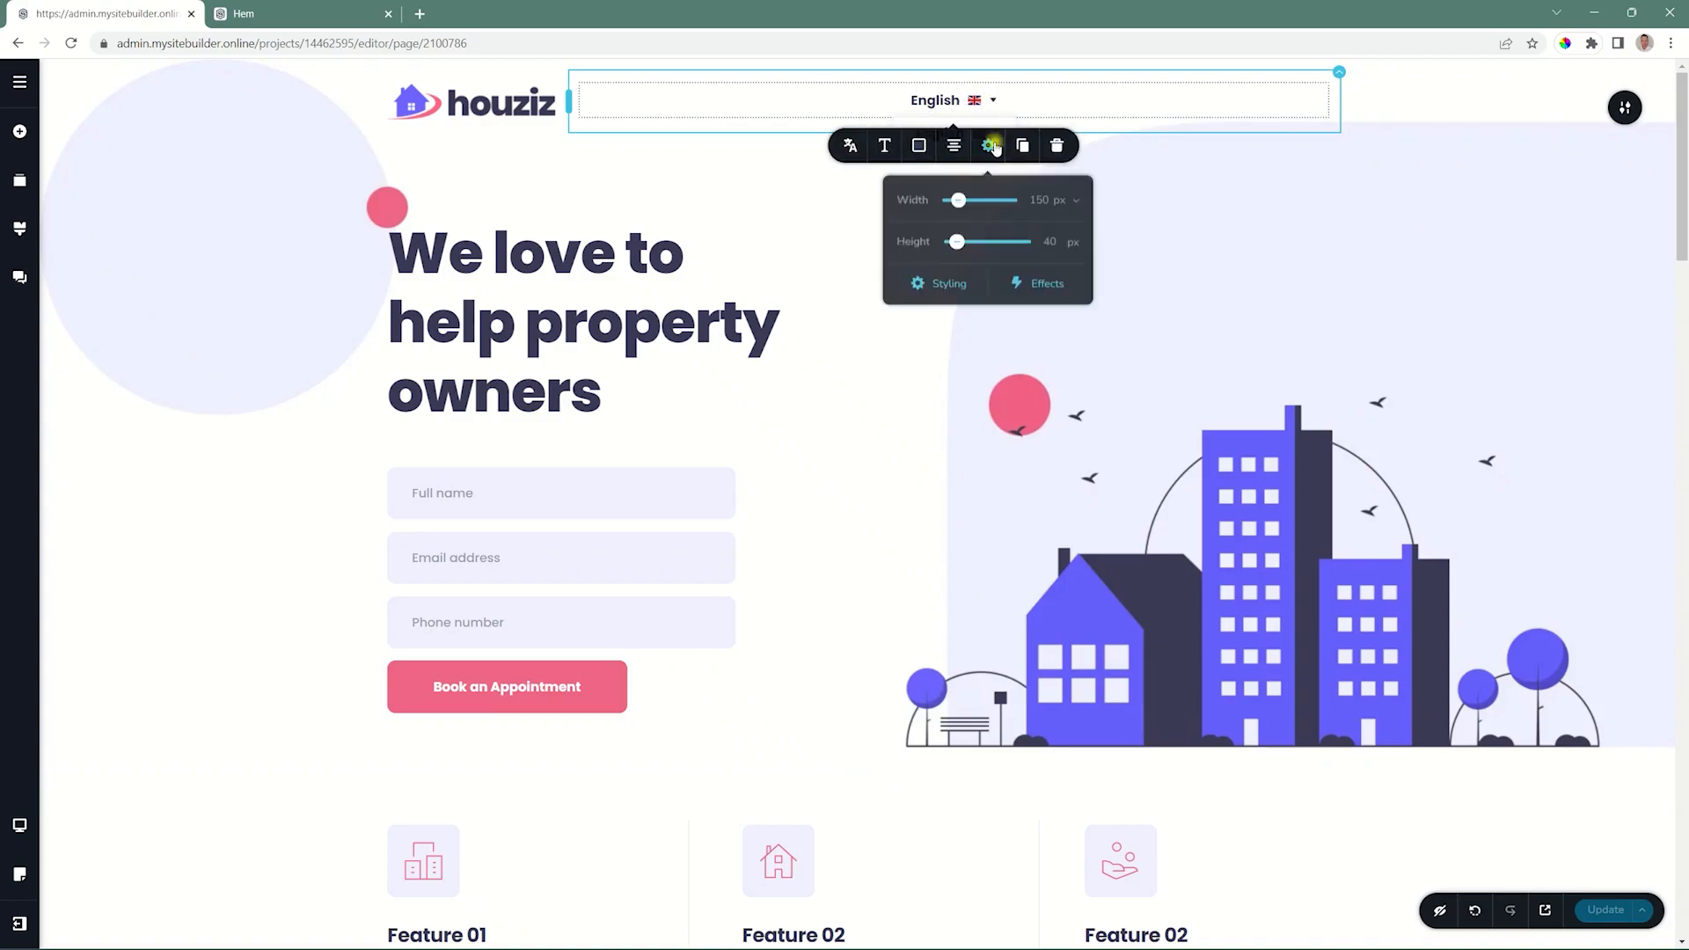
left_click(958, 283)
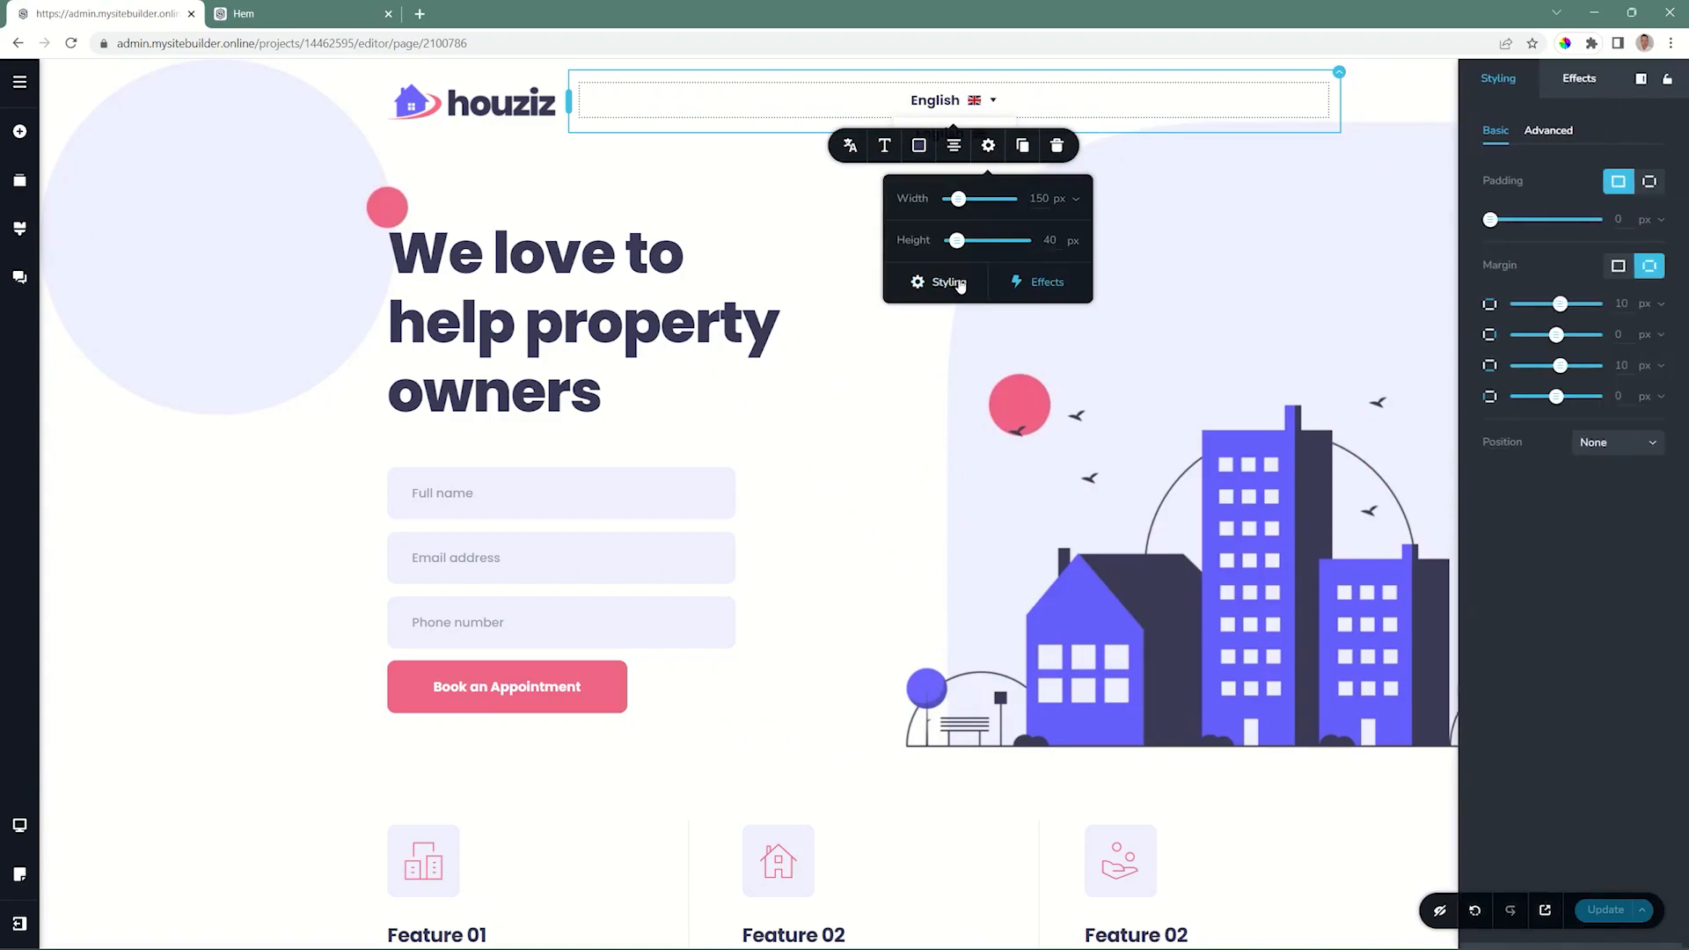
left_click(1624, 451)
left_click(1594, 518)
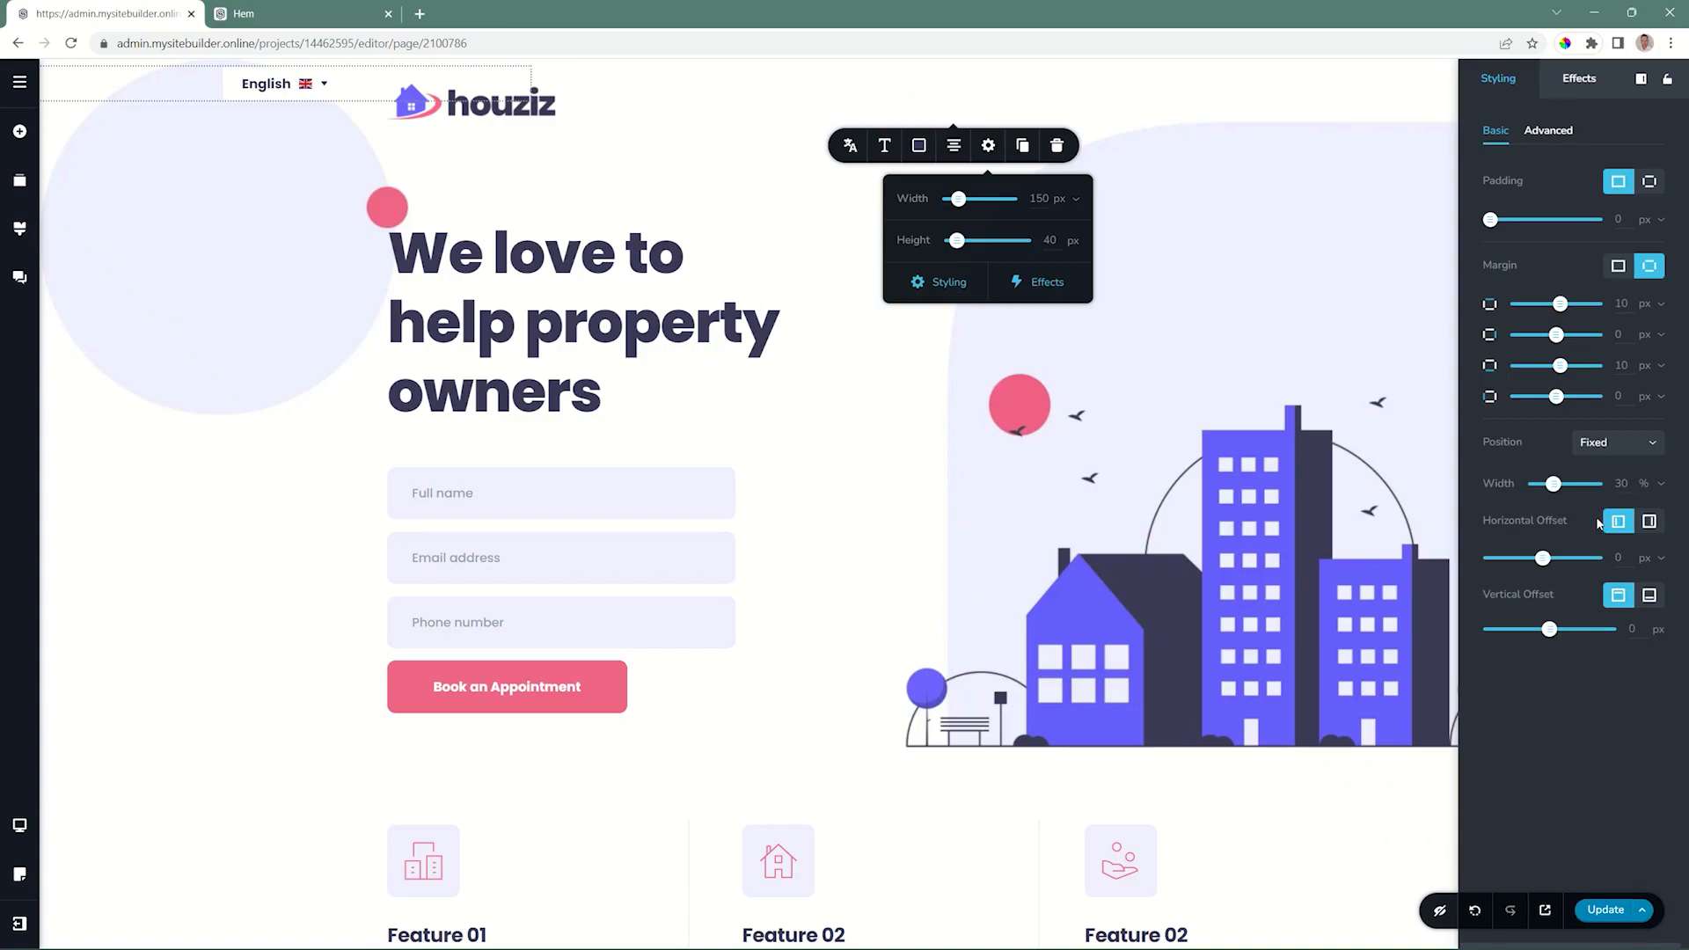
- Anchor the fixed language switcher to the bottom with a 44 px vertical offset, -64 px horizontal offset and 34% width
left_click(1650, 595)
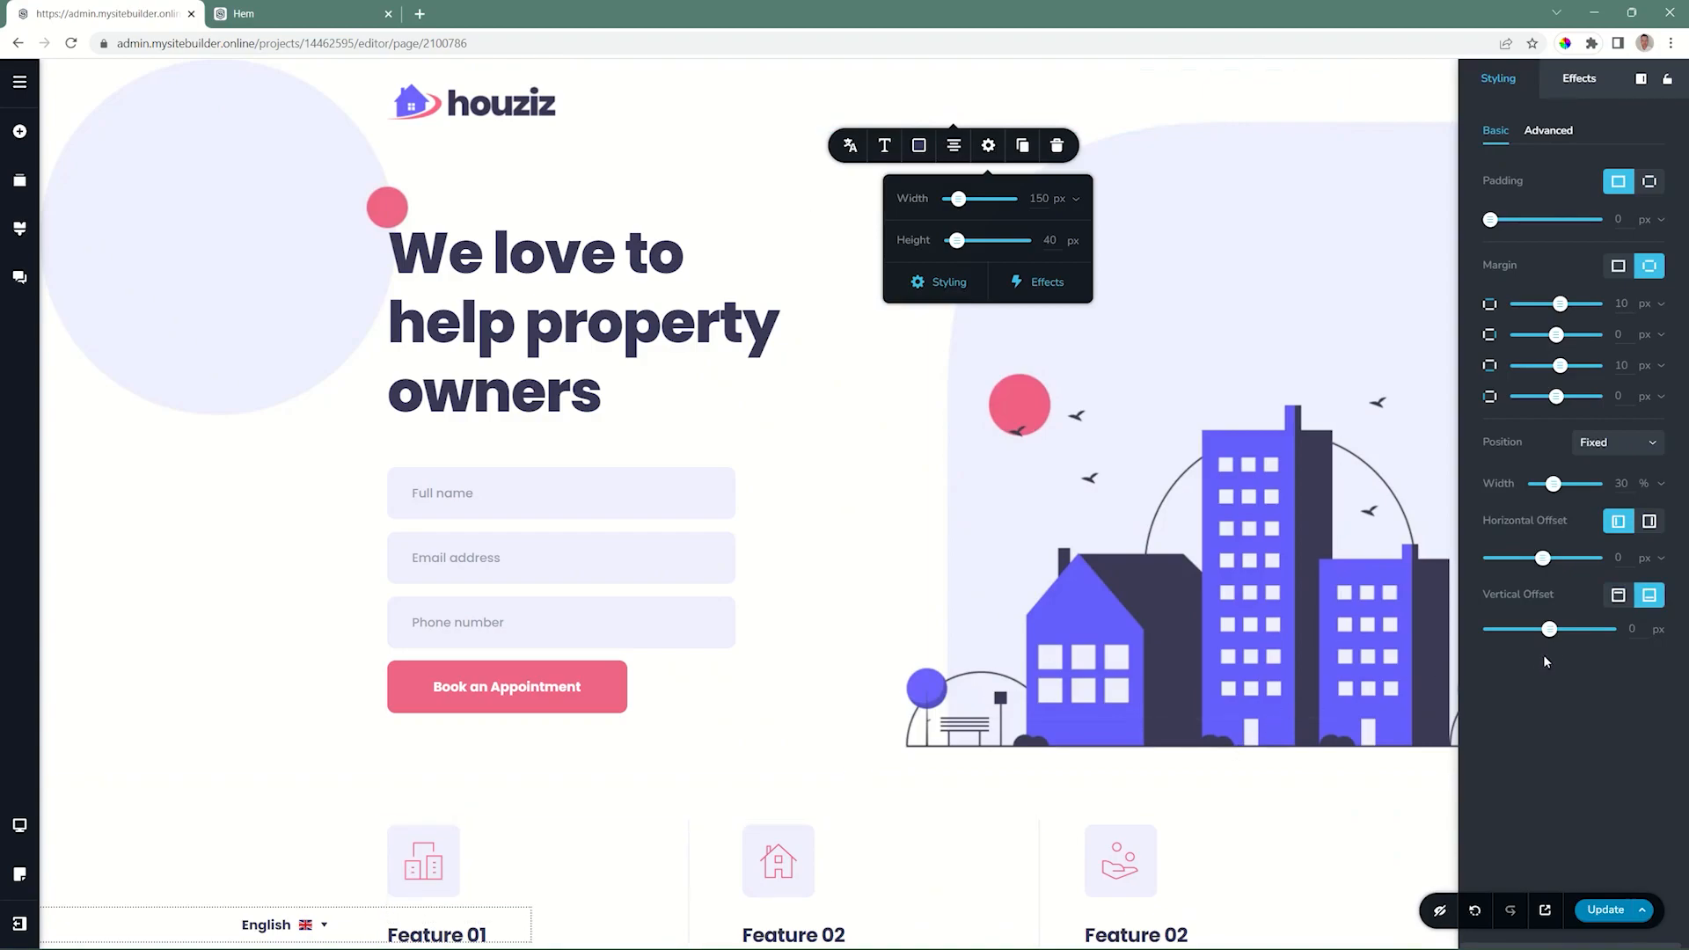
left_click_drag(1549, 629, 1552, 629)
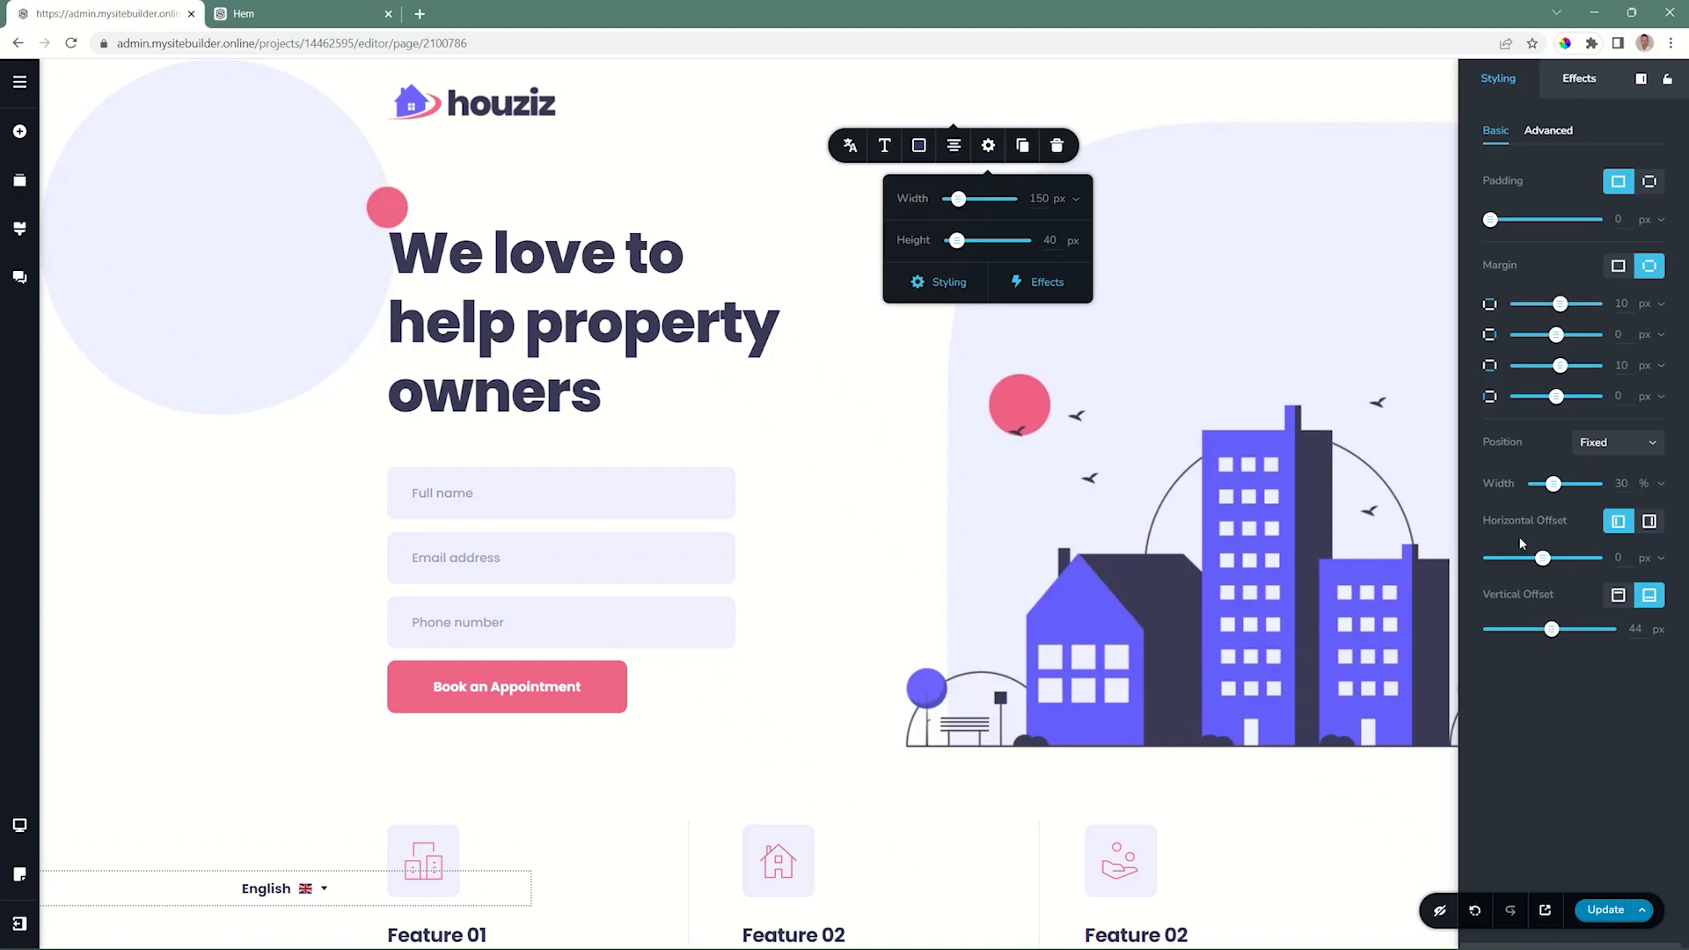
left_click_drag(1542, 558, 1538, 558)
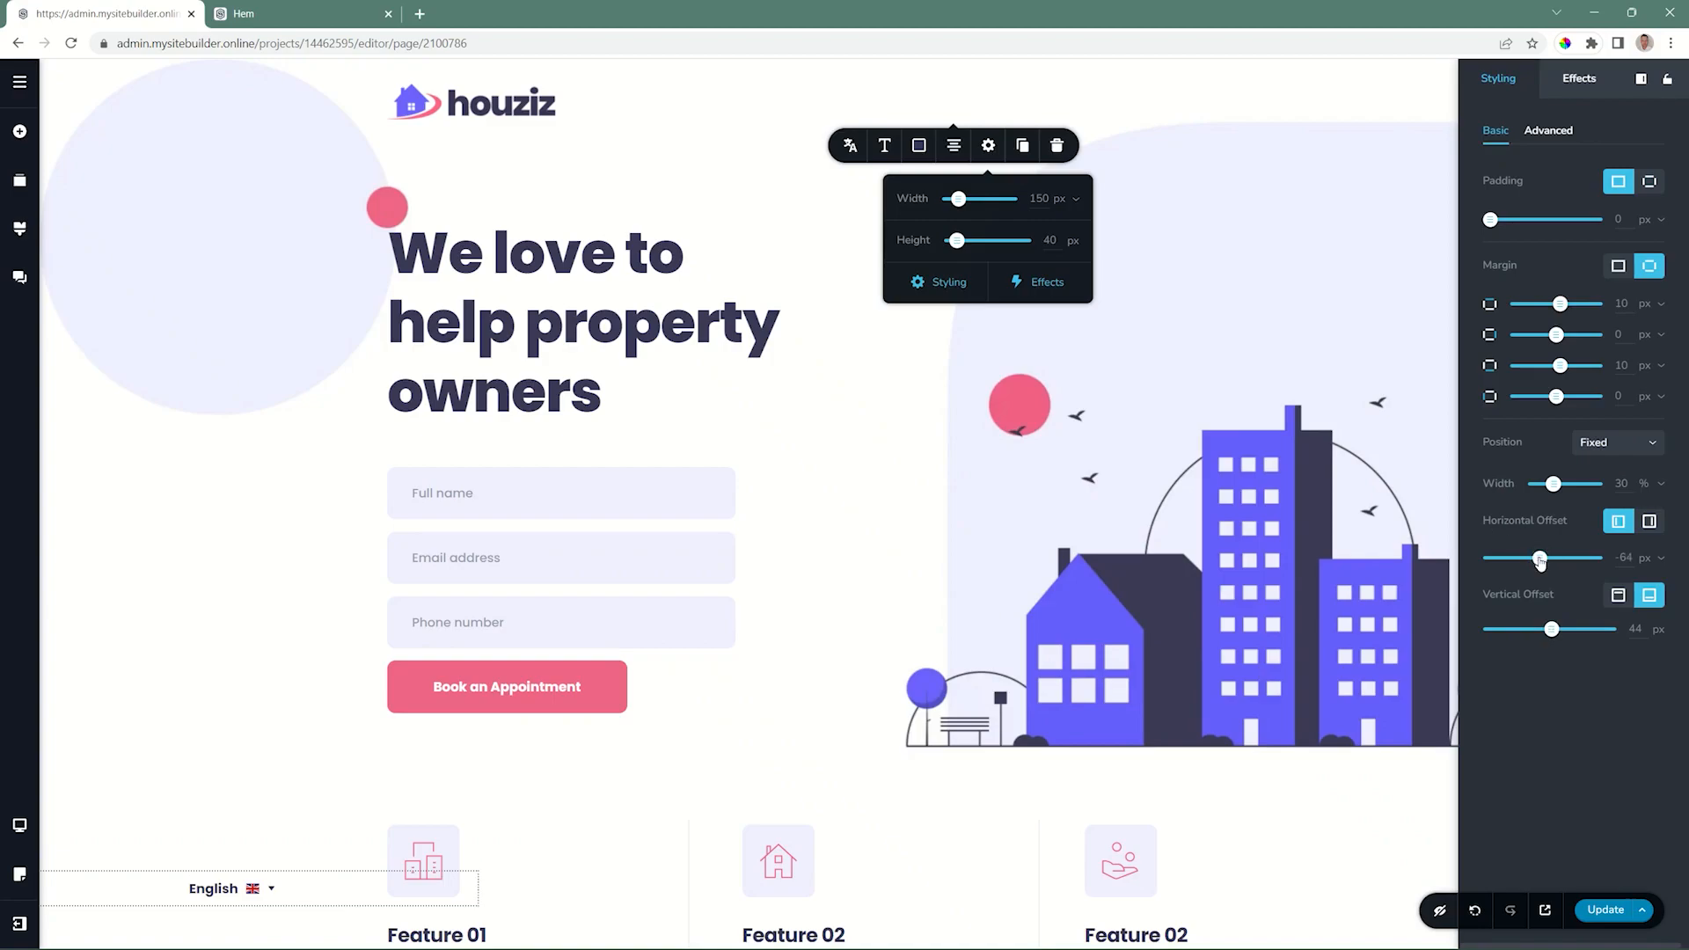
left_click_drag(1553, 484, 1556, 484)
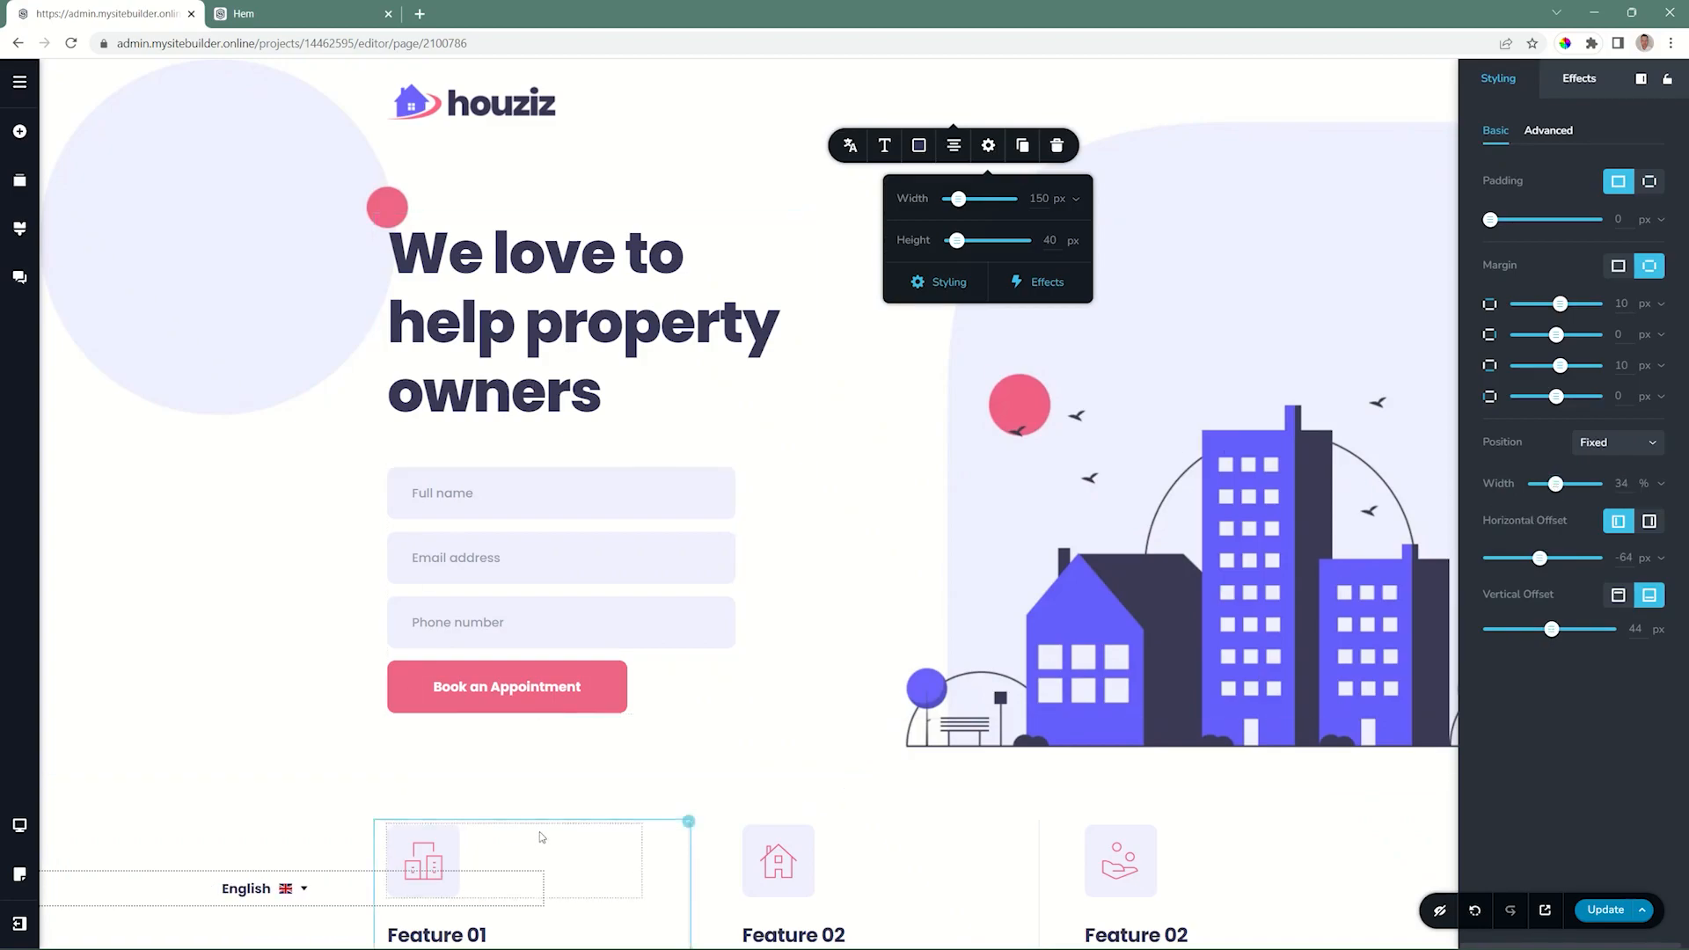
- Check the fixed language switcher's placement along the whole page, then close its styling settings
scroll(561, 803, "down", 4)
scroll(562, 803, "down", 20)
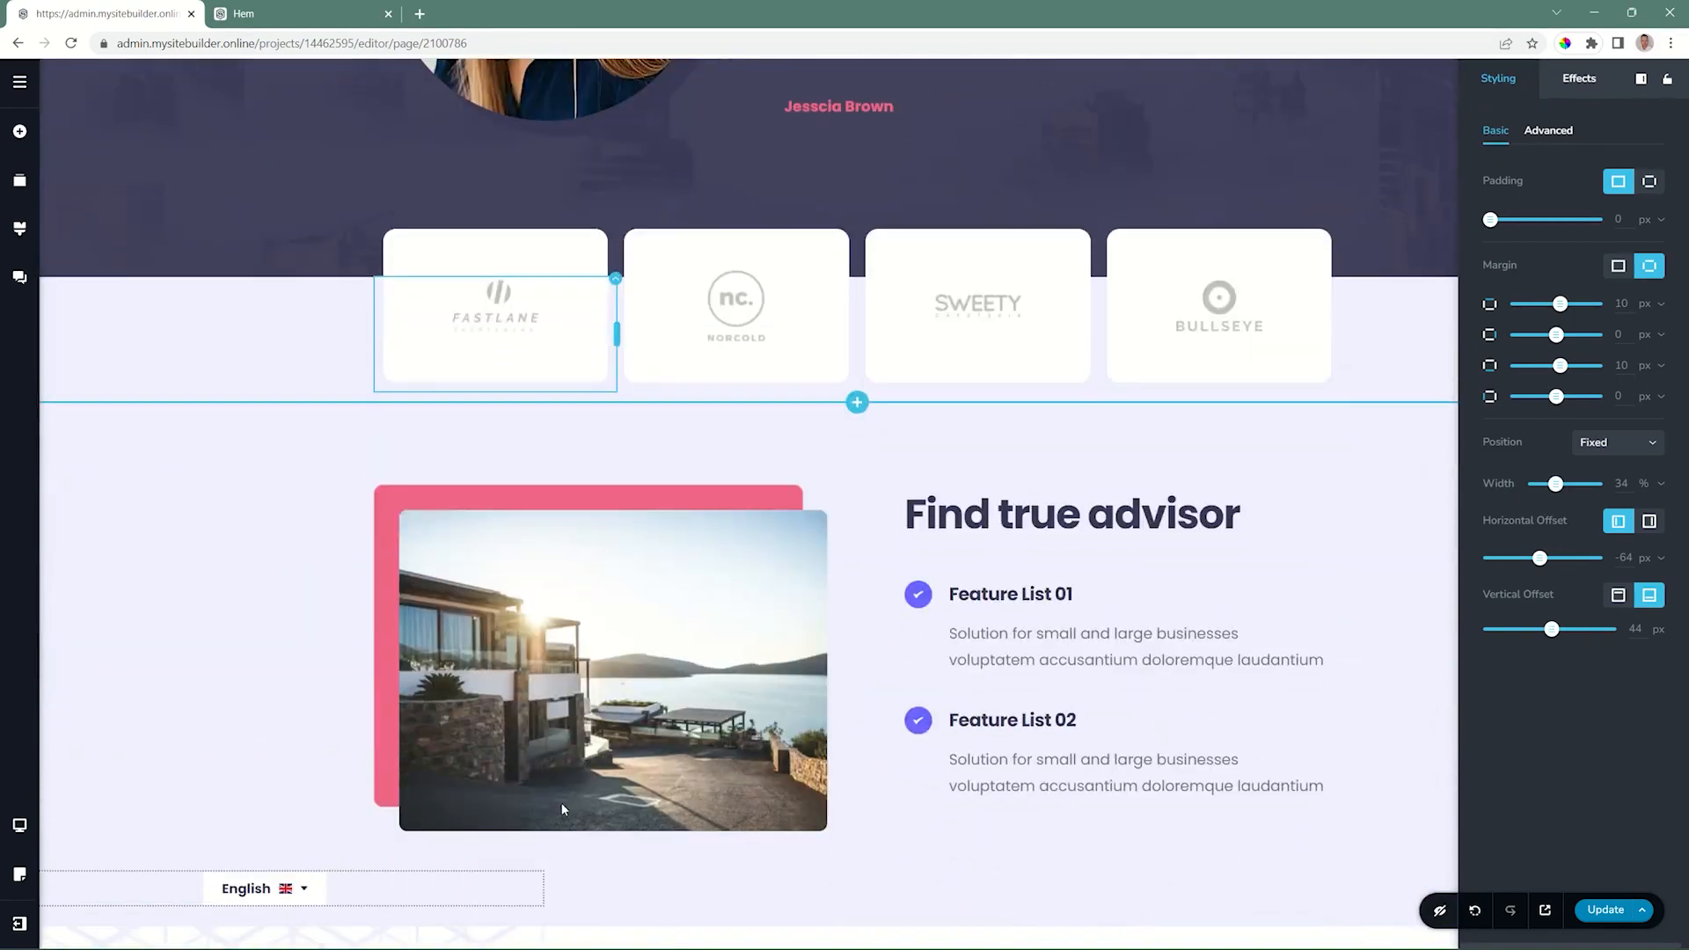
scroll(564, 809, "down", 8)
scroll(561, 802, "up", 20)
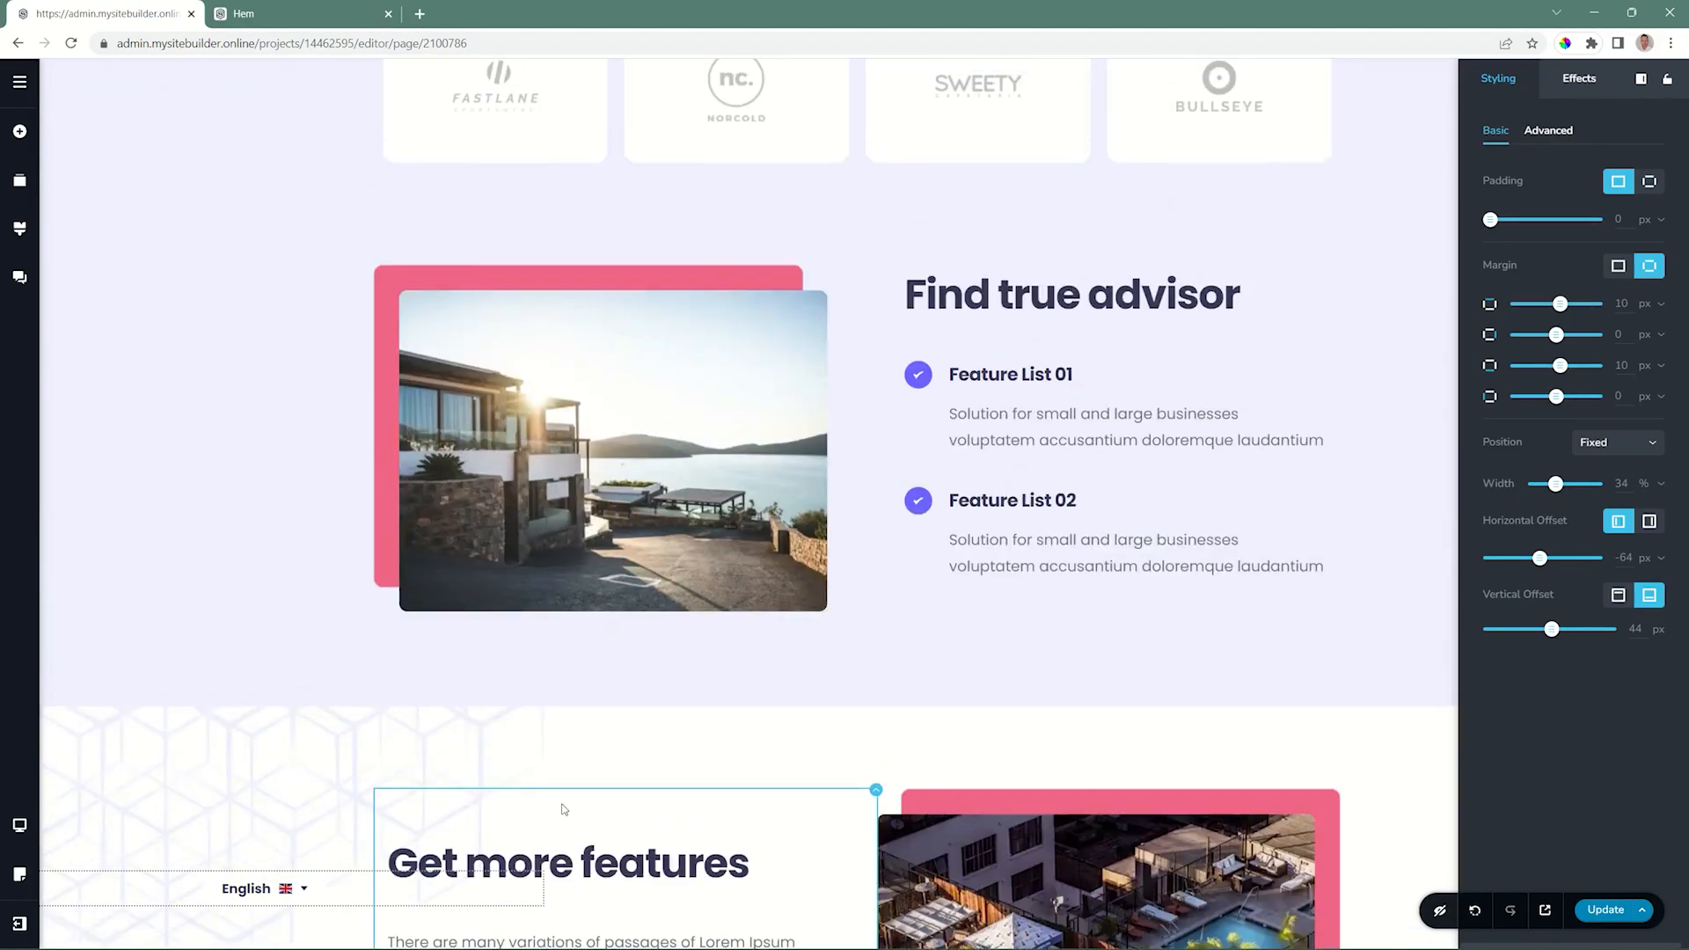
scroll(534, 801, "down", 16)
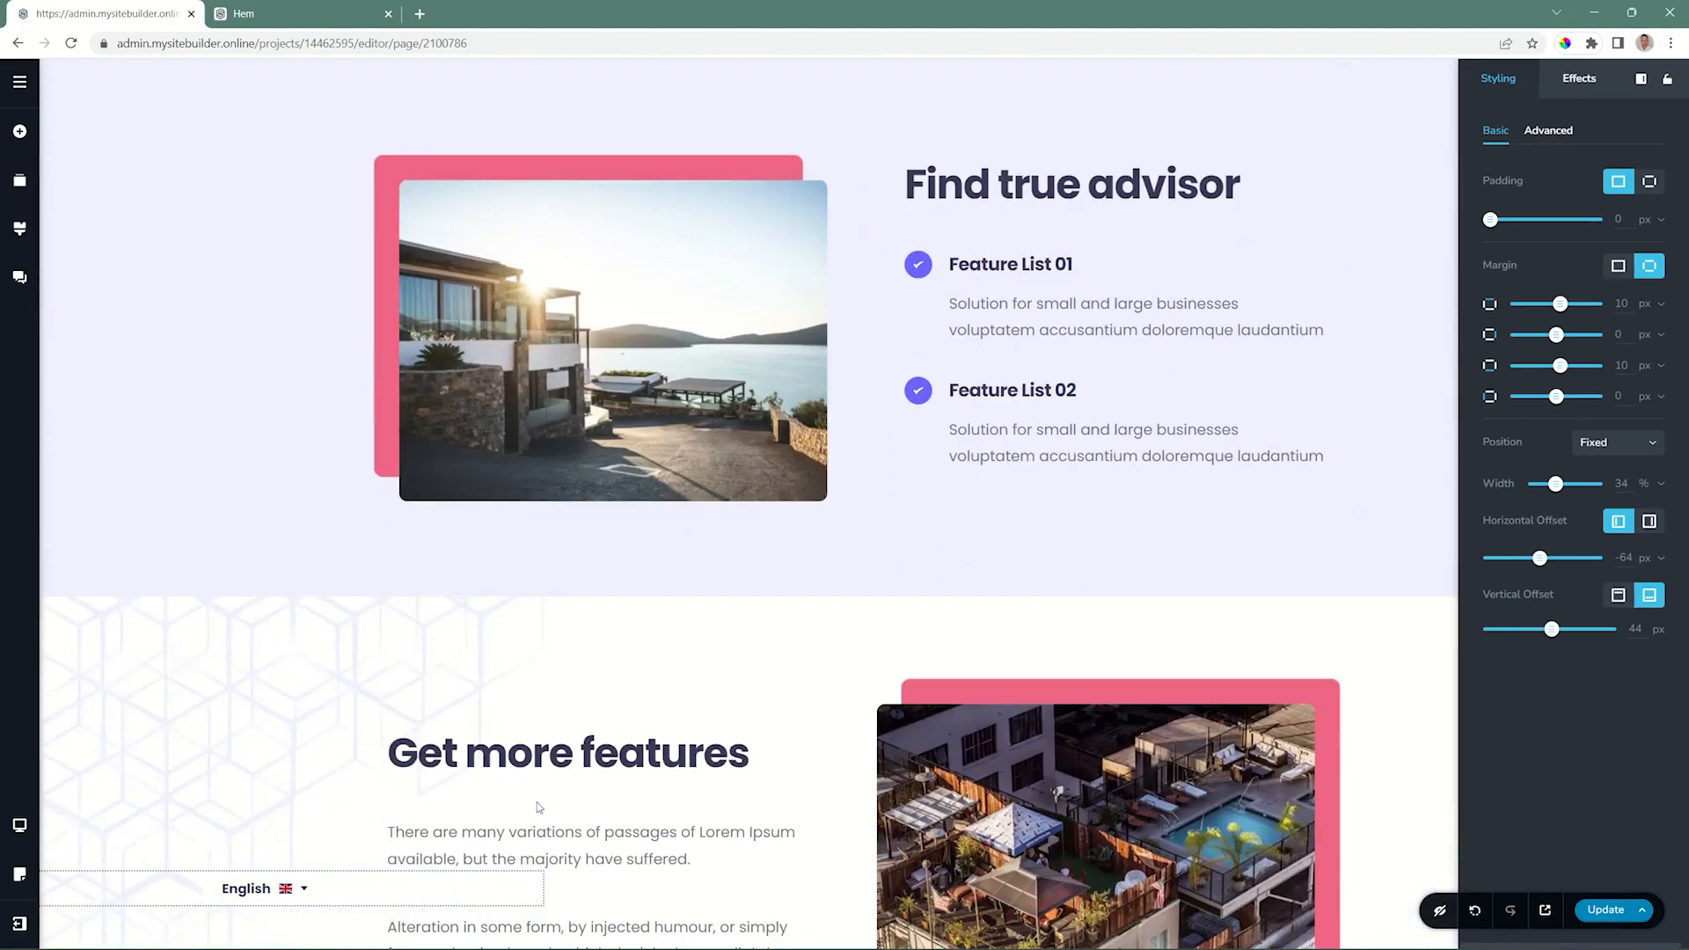
scroll(539, 807, "up", 8)
scroll(538, 807, "up", 6)
scroll(538, 808, "up", 9)
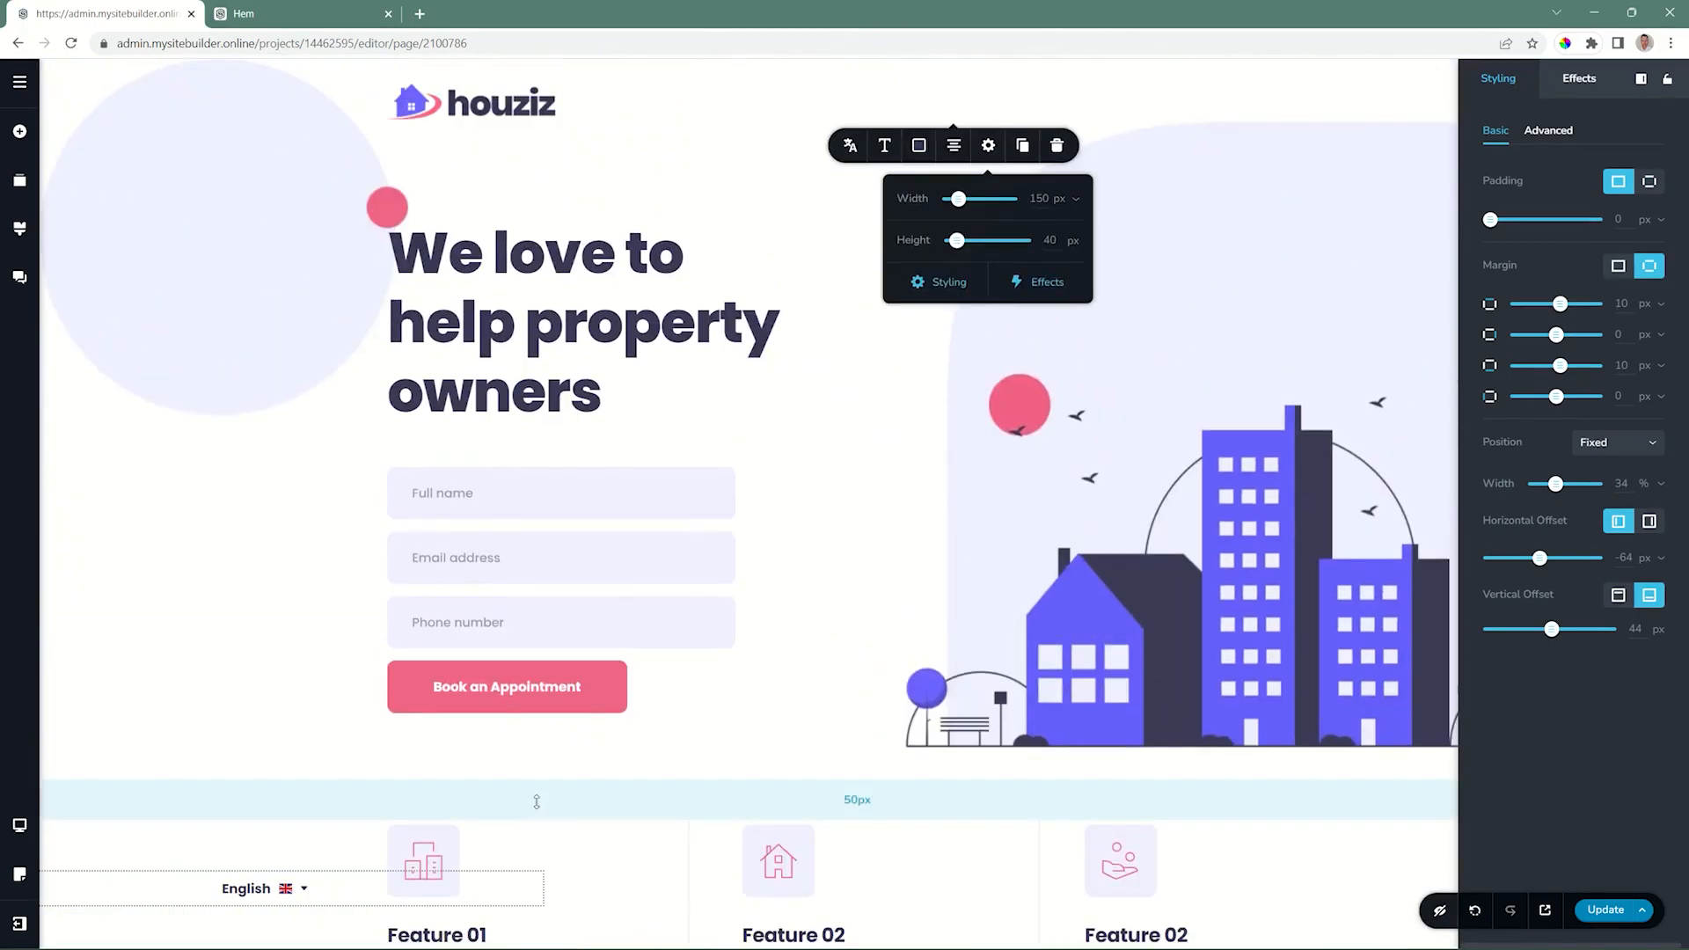
left_click(711, 461)
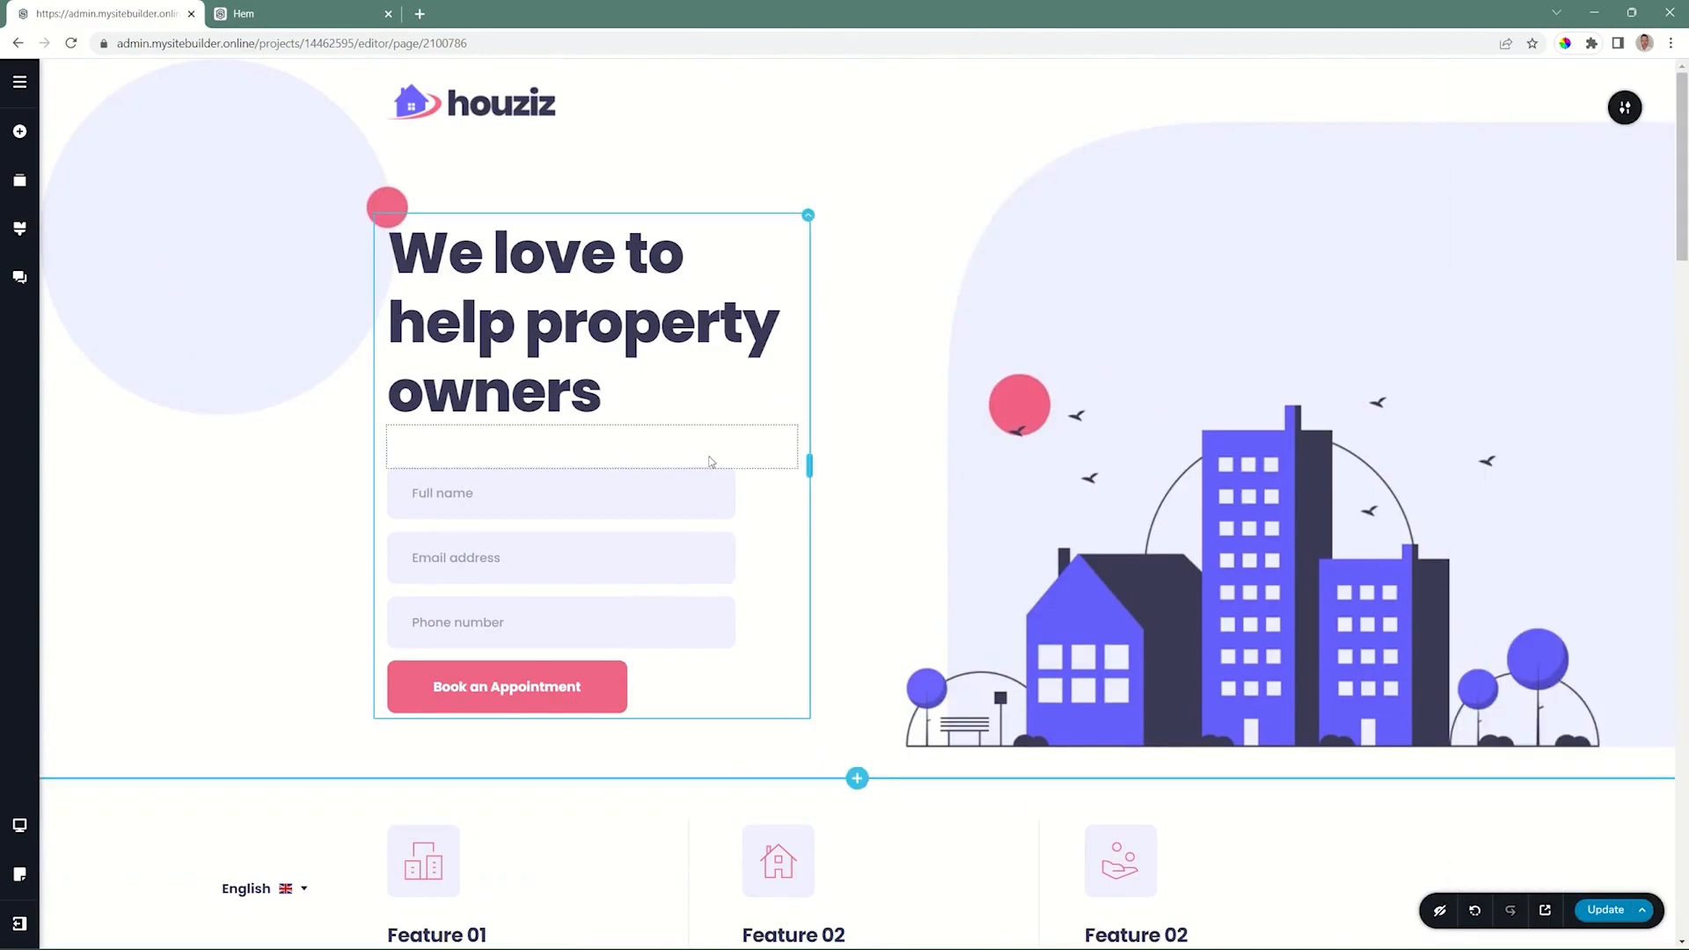
- Start a new translation in the project's translation settings with Belarusian as the target language
left_click(20, 82)
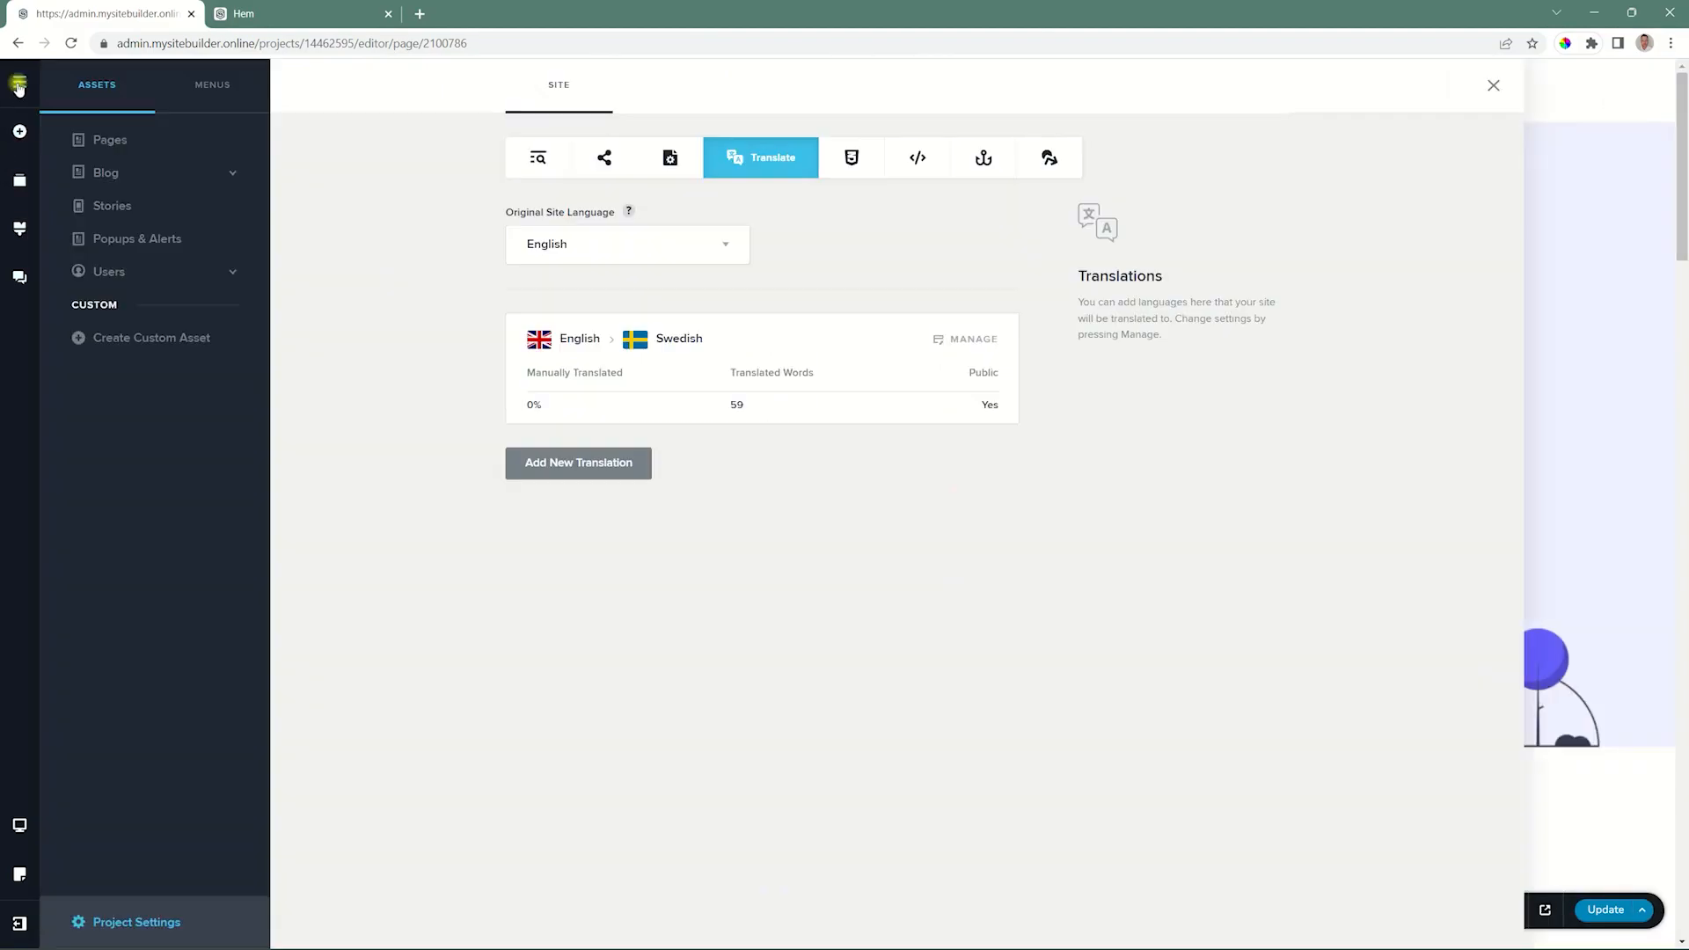
left_click(126, 923)
left_click(785, 155)
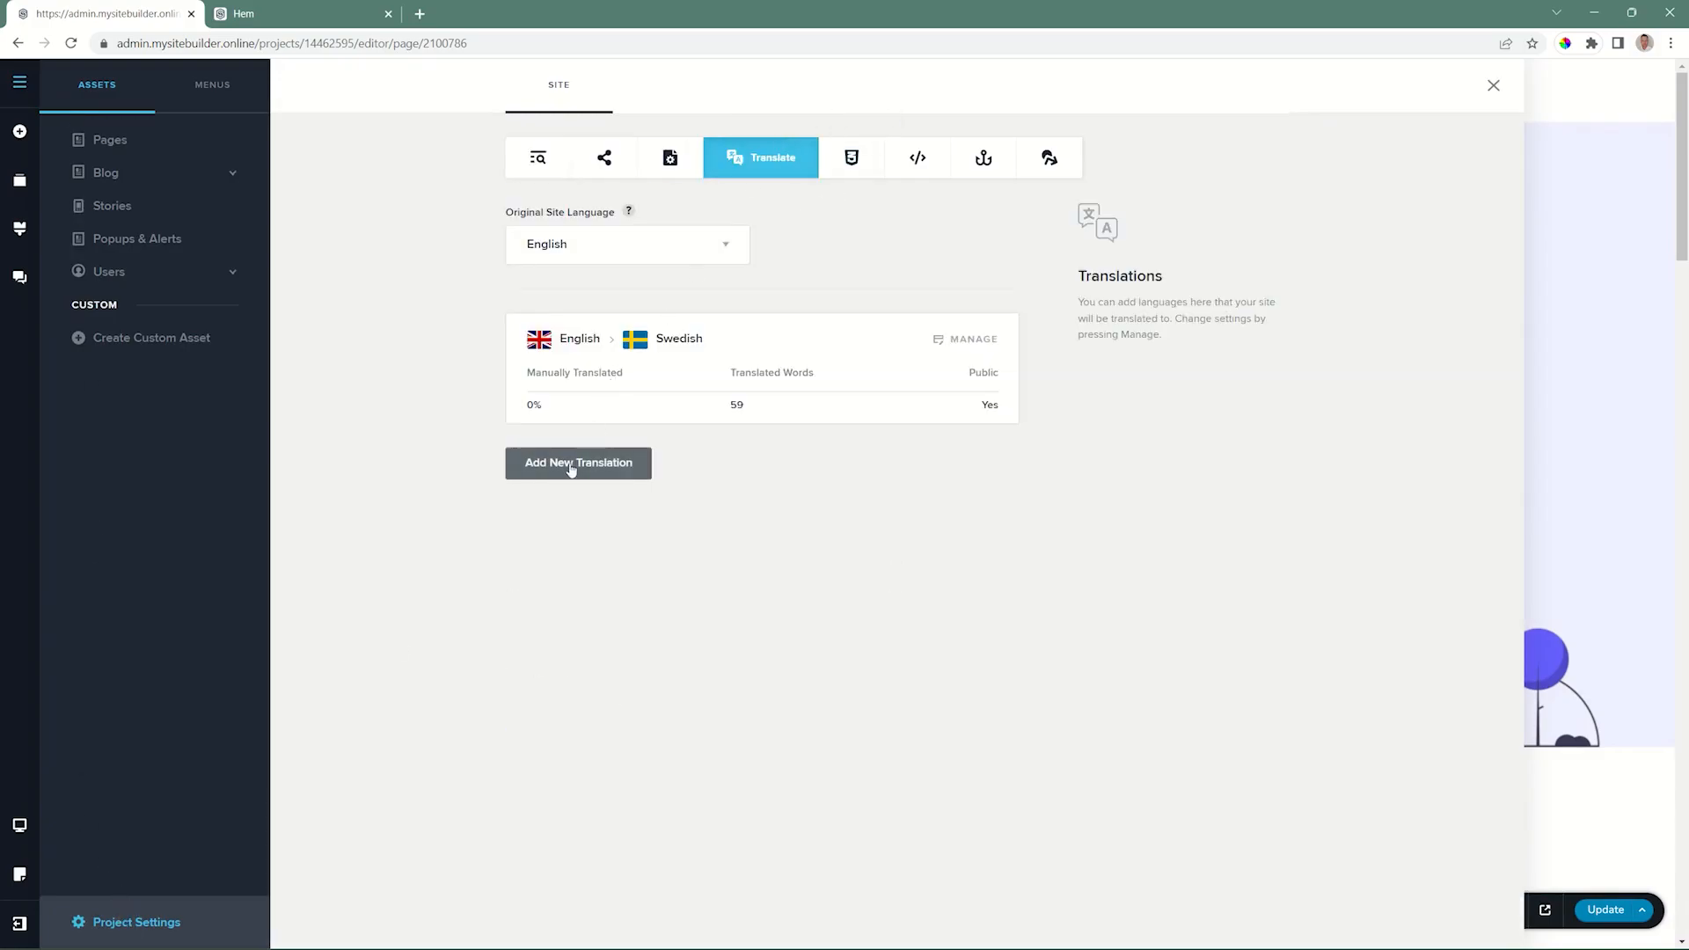
left_click(571, 466)
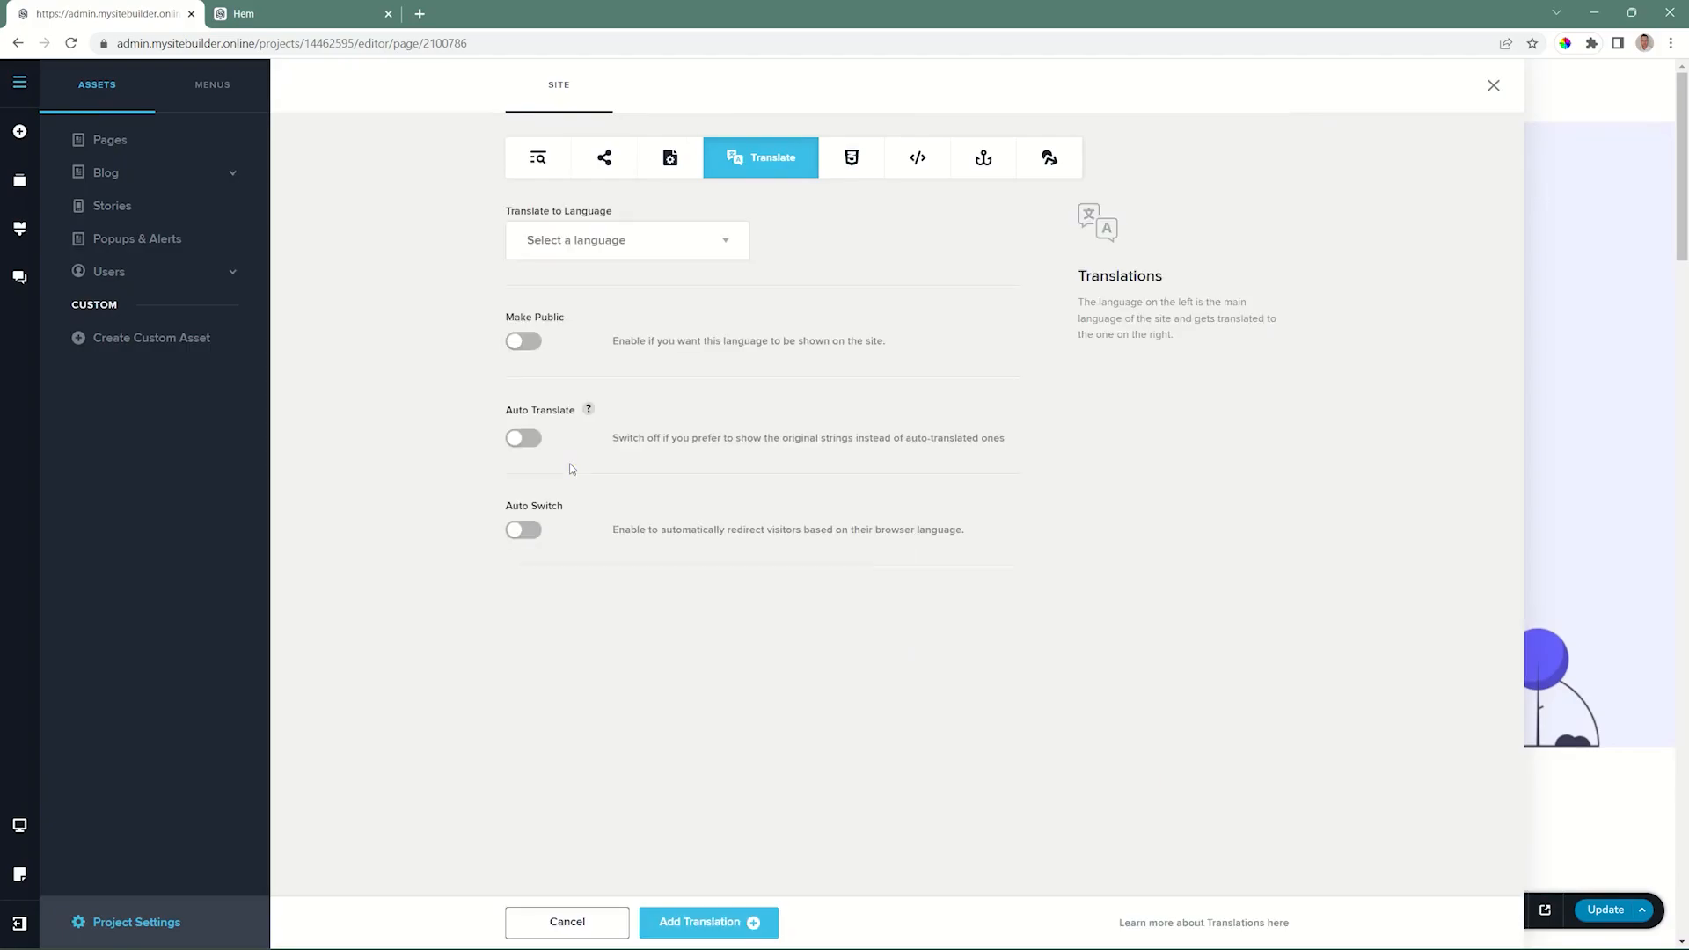
left_click(533, 248)
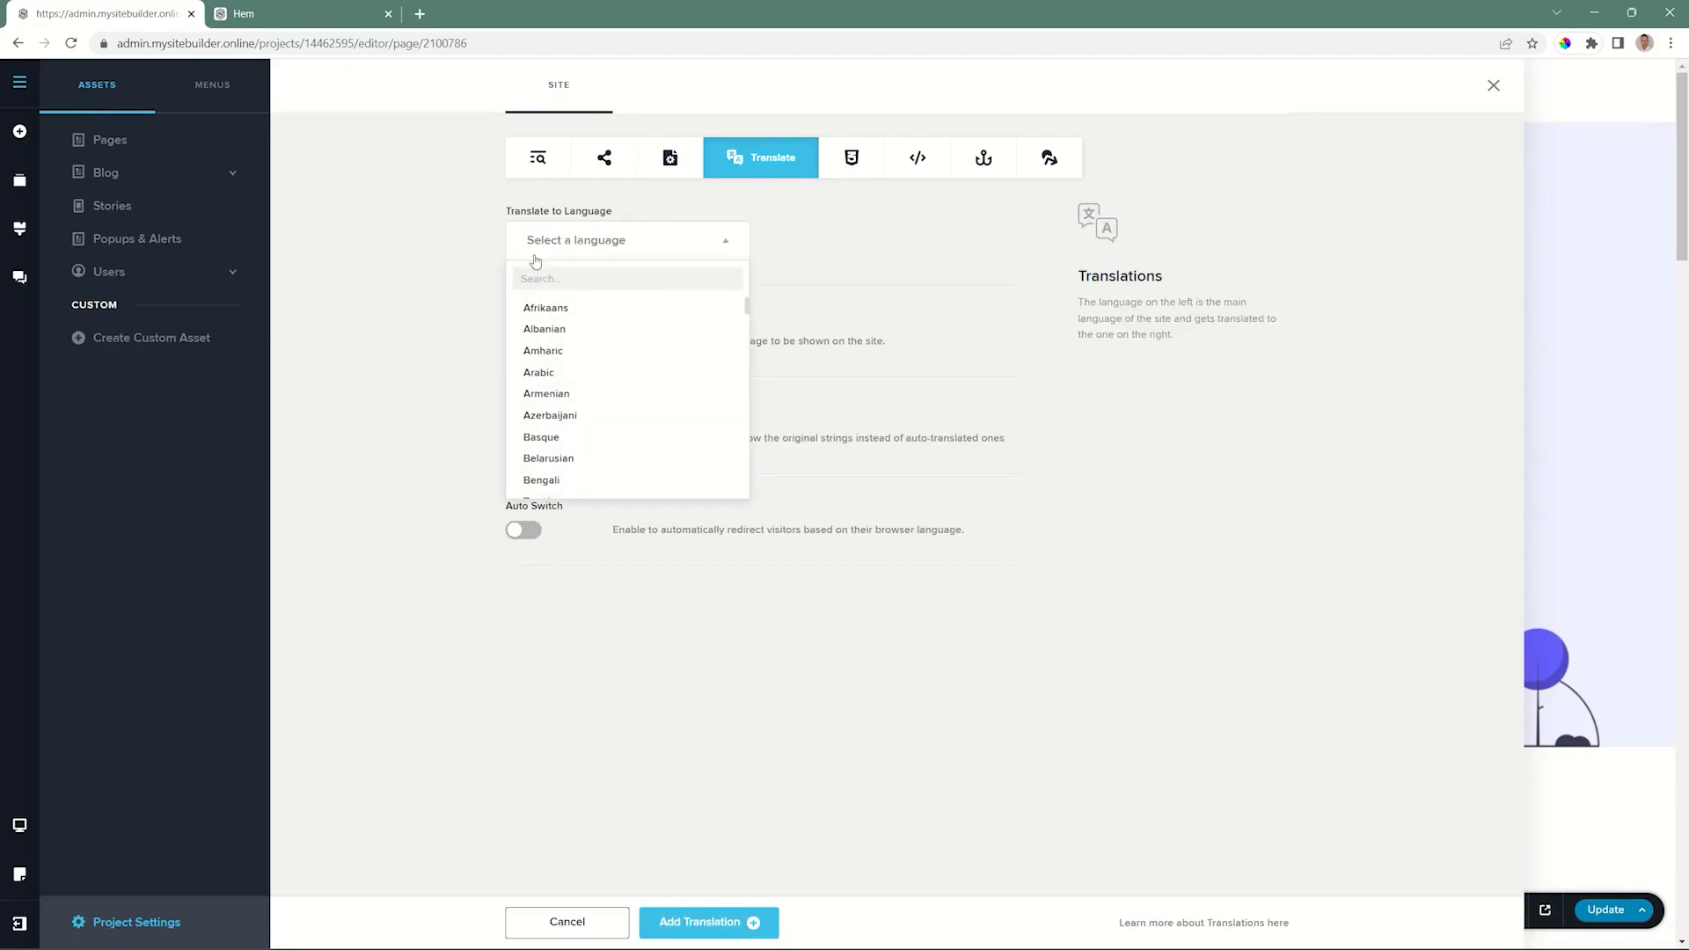
left_click(543, 463)
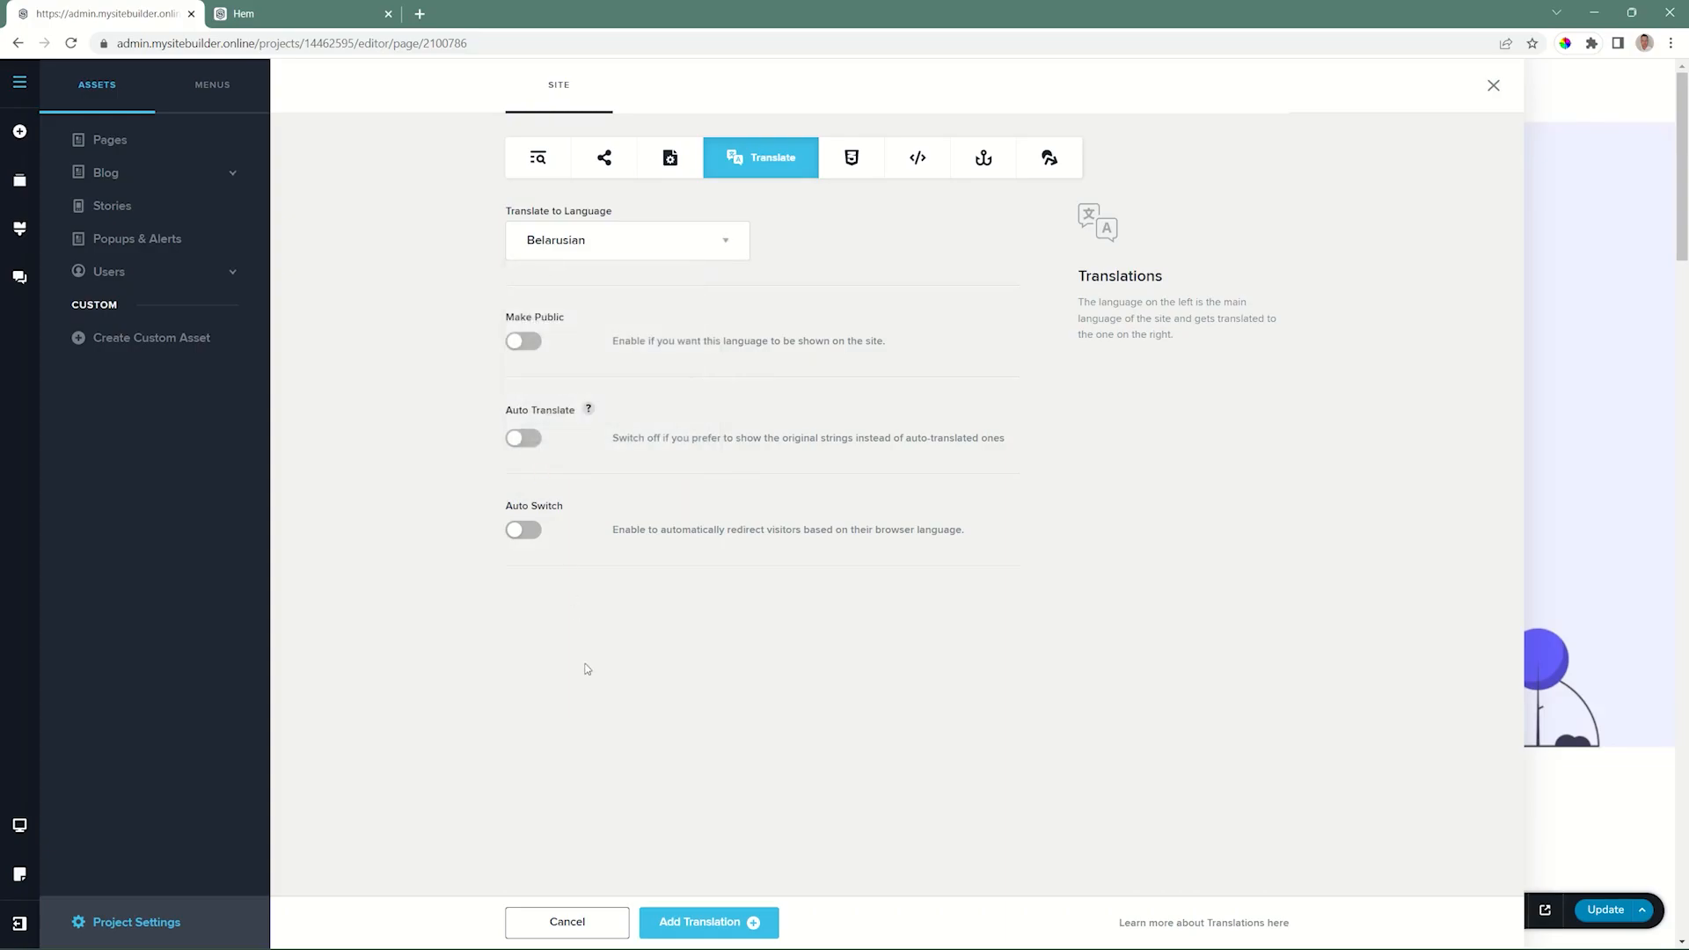
- Enable Make Public, Auto Translate and Auto Switch for the Belarusian translation and add it to the site
left_click(524, 341)
left_click(524, 438)
left_click(524, 529)
left_click(700, 922)
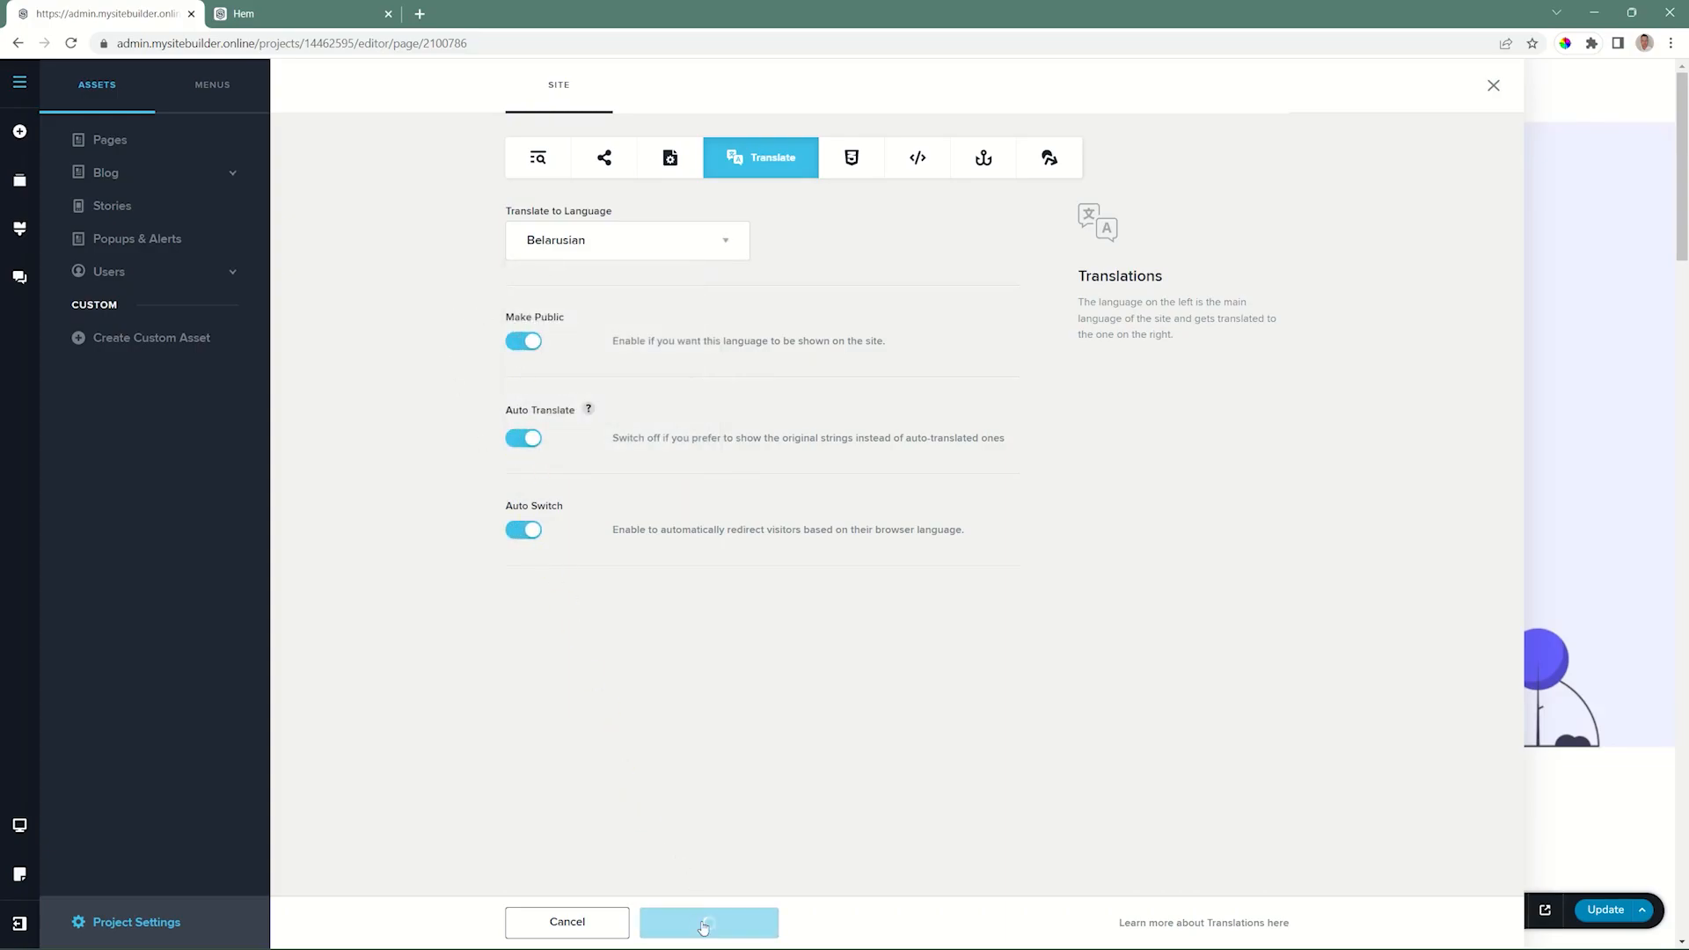